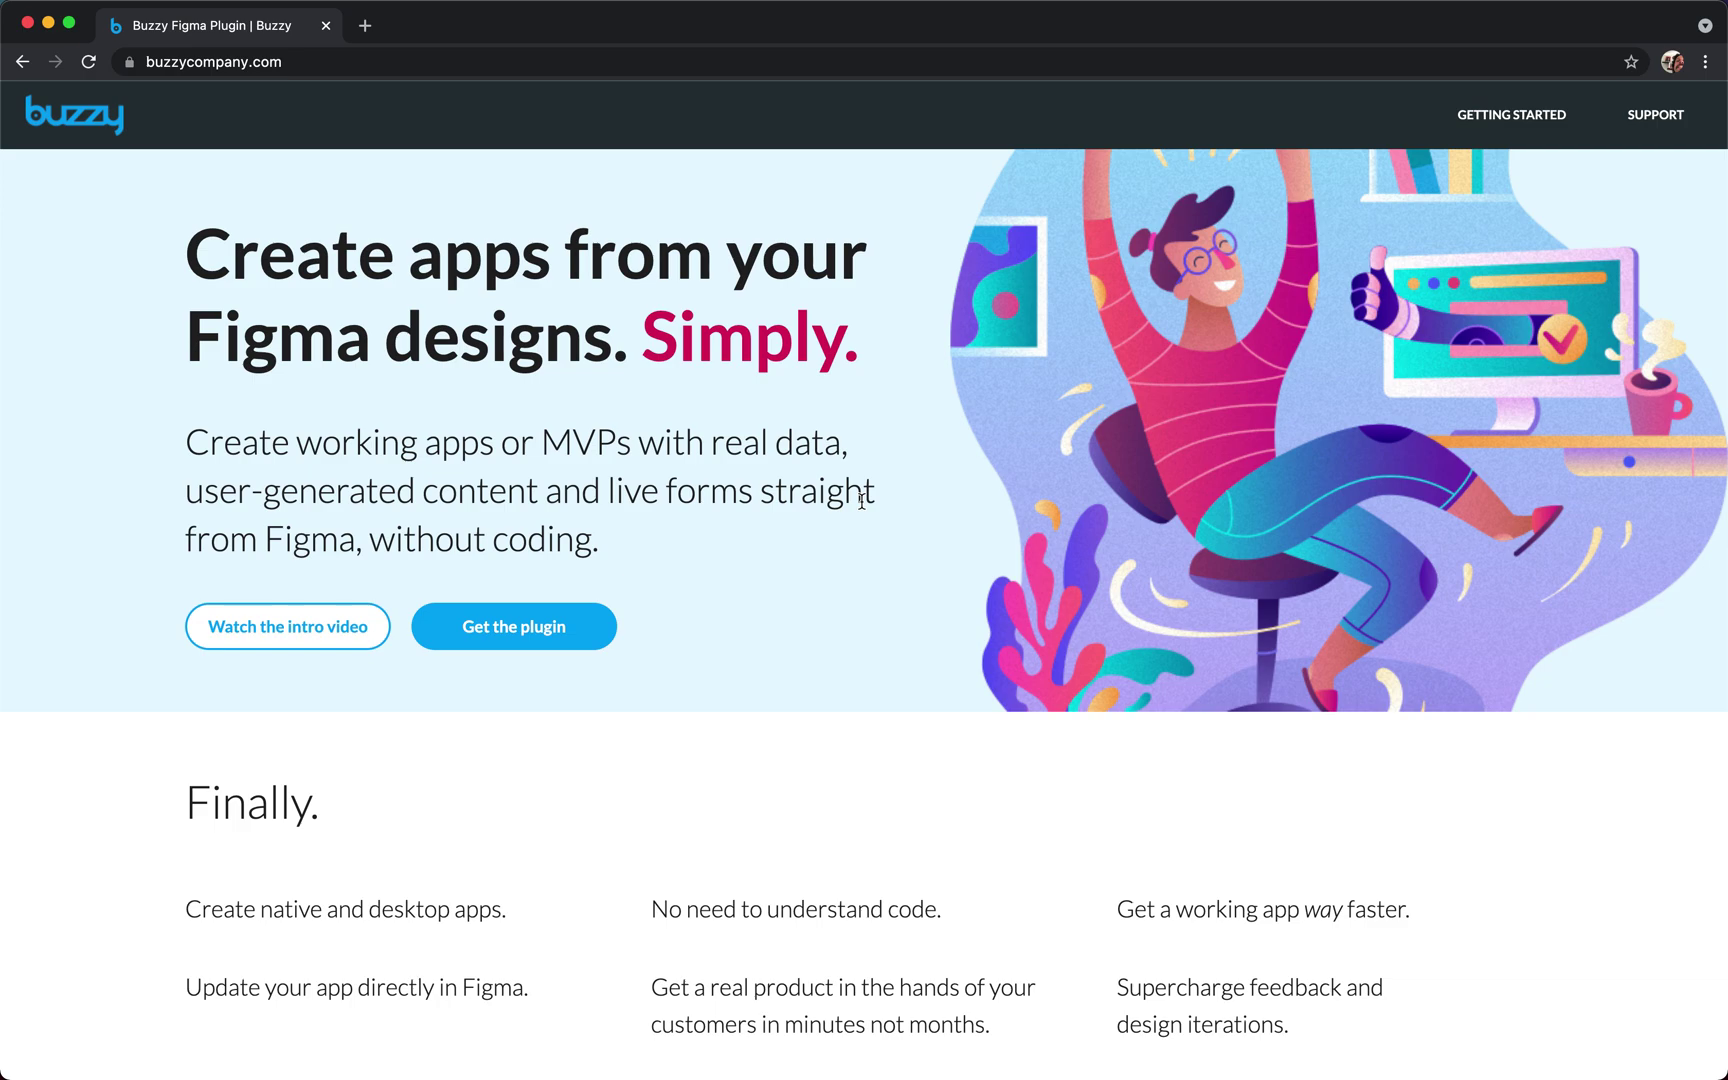
Switch from the Buzzy website in Chrome to the Hello World design file in Figma.
key("super+Tab")
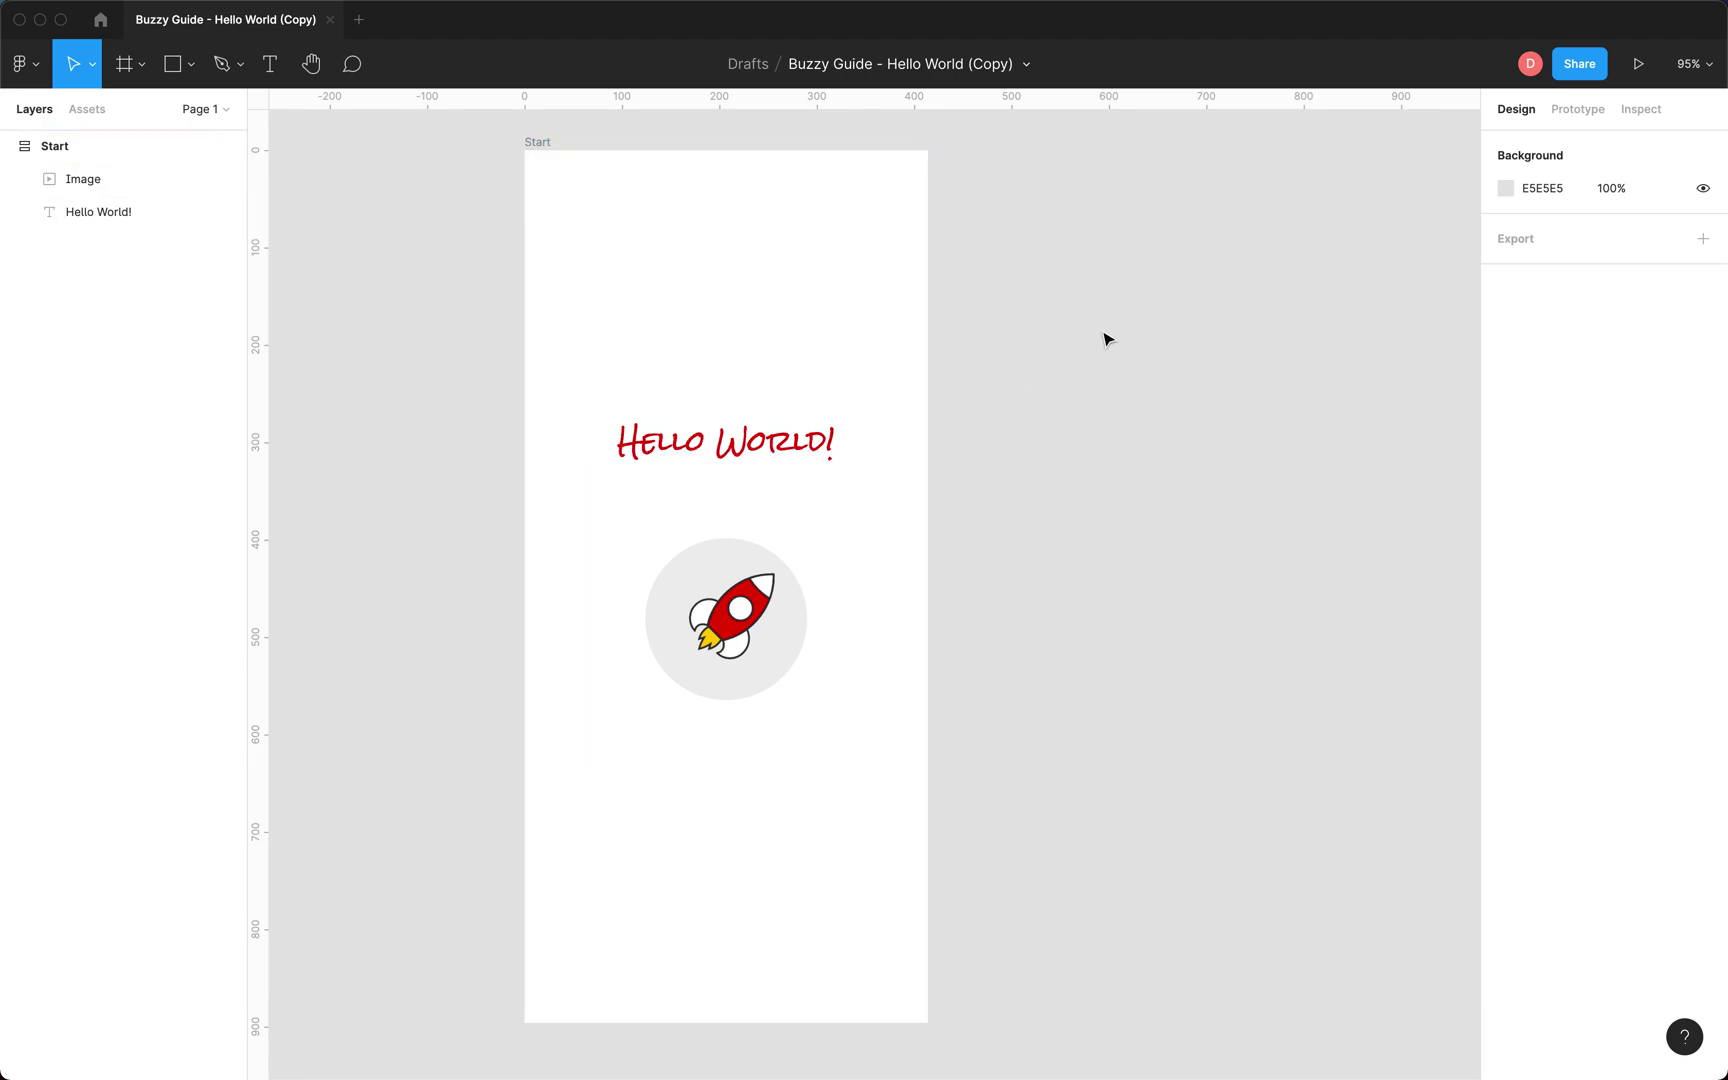
Launch the Buzzy - No Code App Builder plugin from the Plugins menu.
mouse_move(609, 6)
left_click(527, 12)
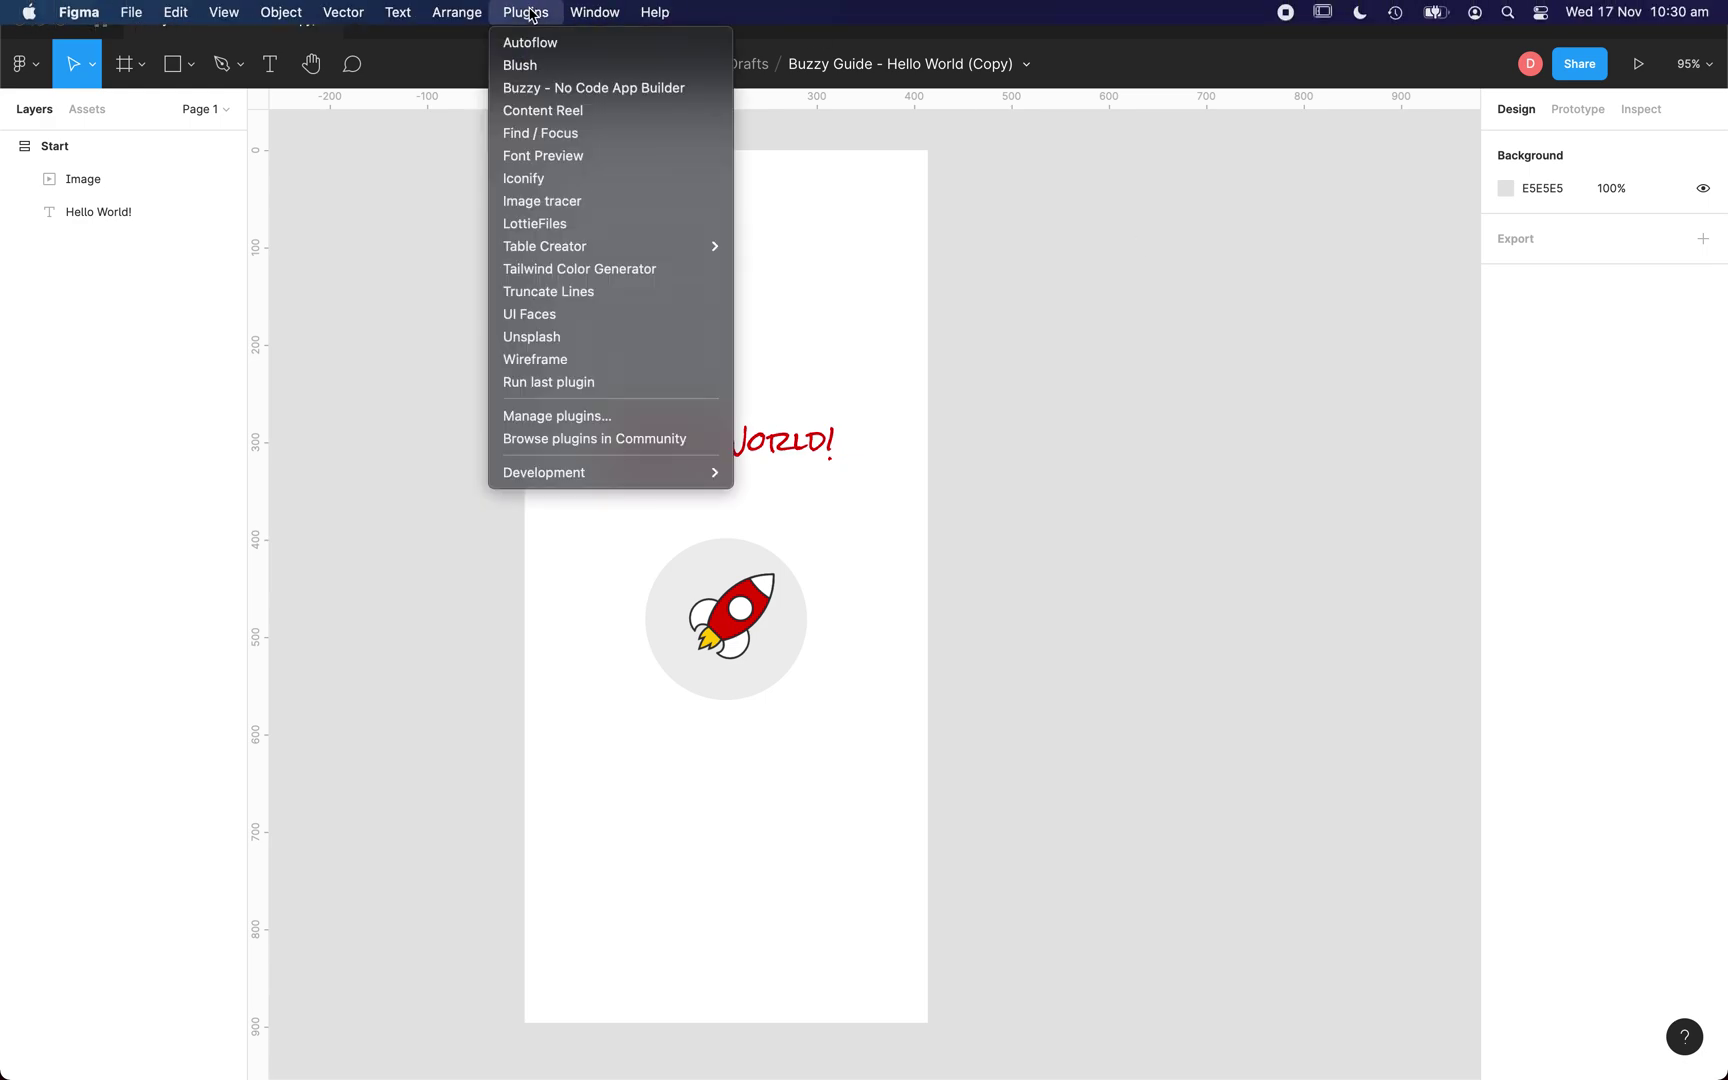
left_click(522, 90)
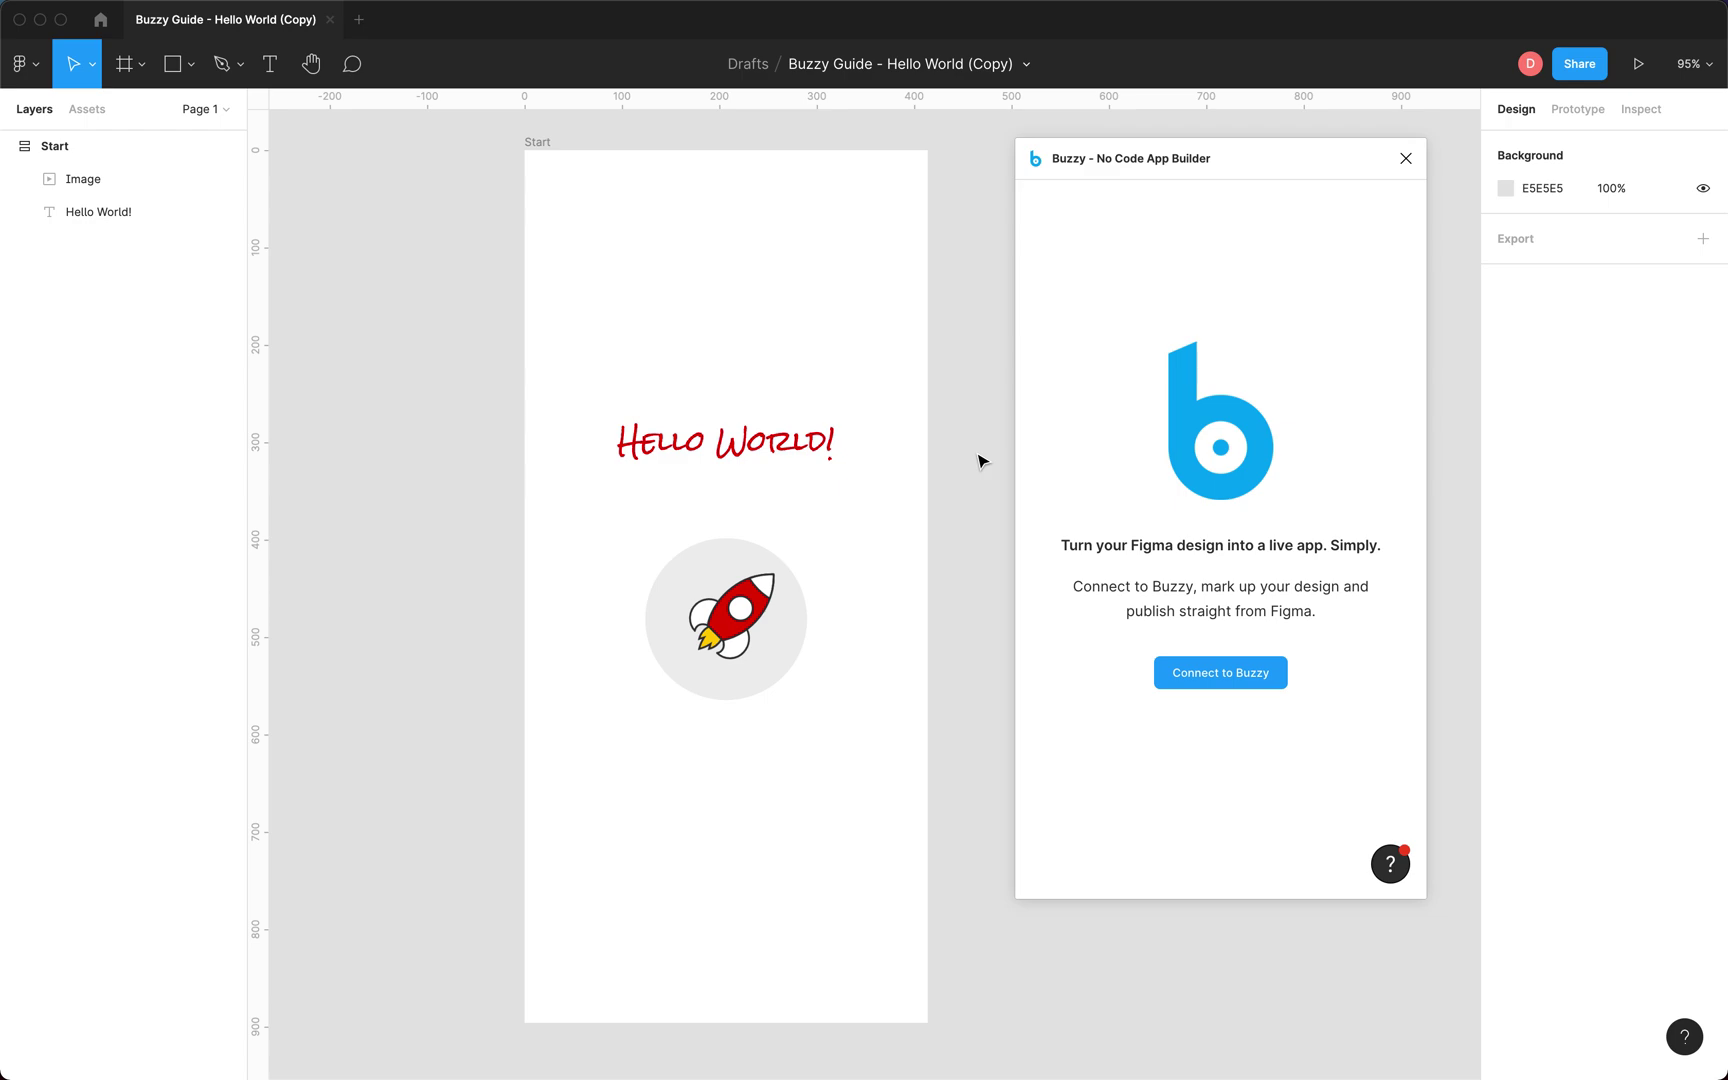
Connect the plugin to Buzzy by allowing Figma account access, then close the confirmation tab.
left_click(1244, 681)
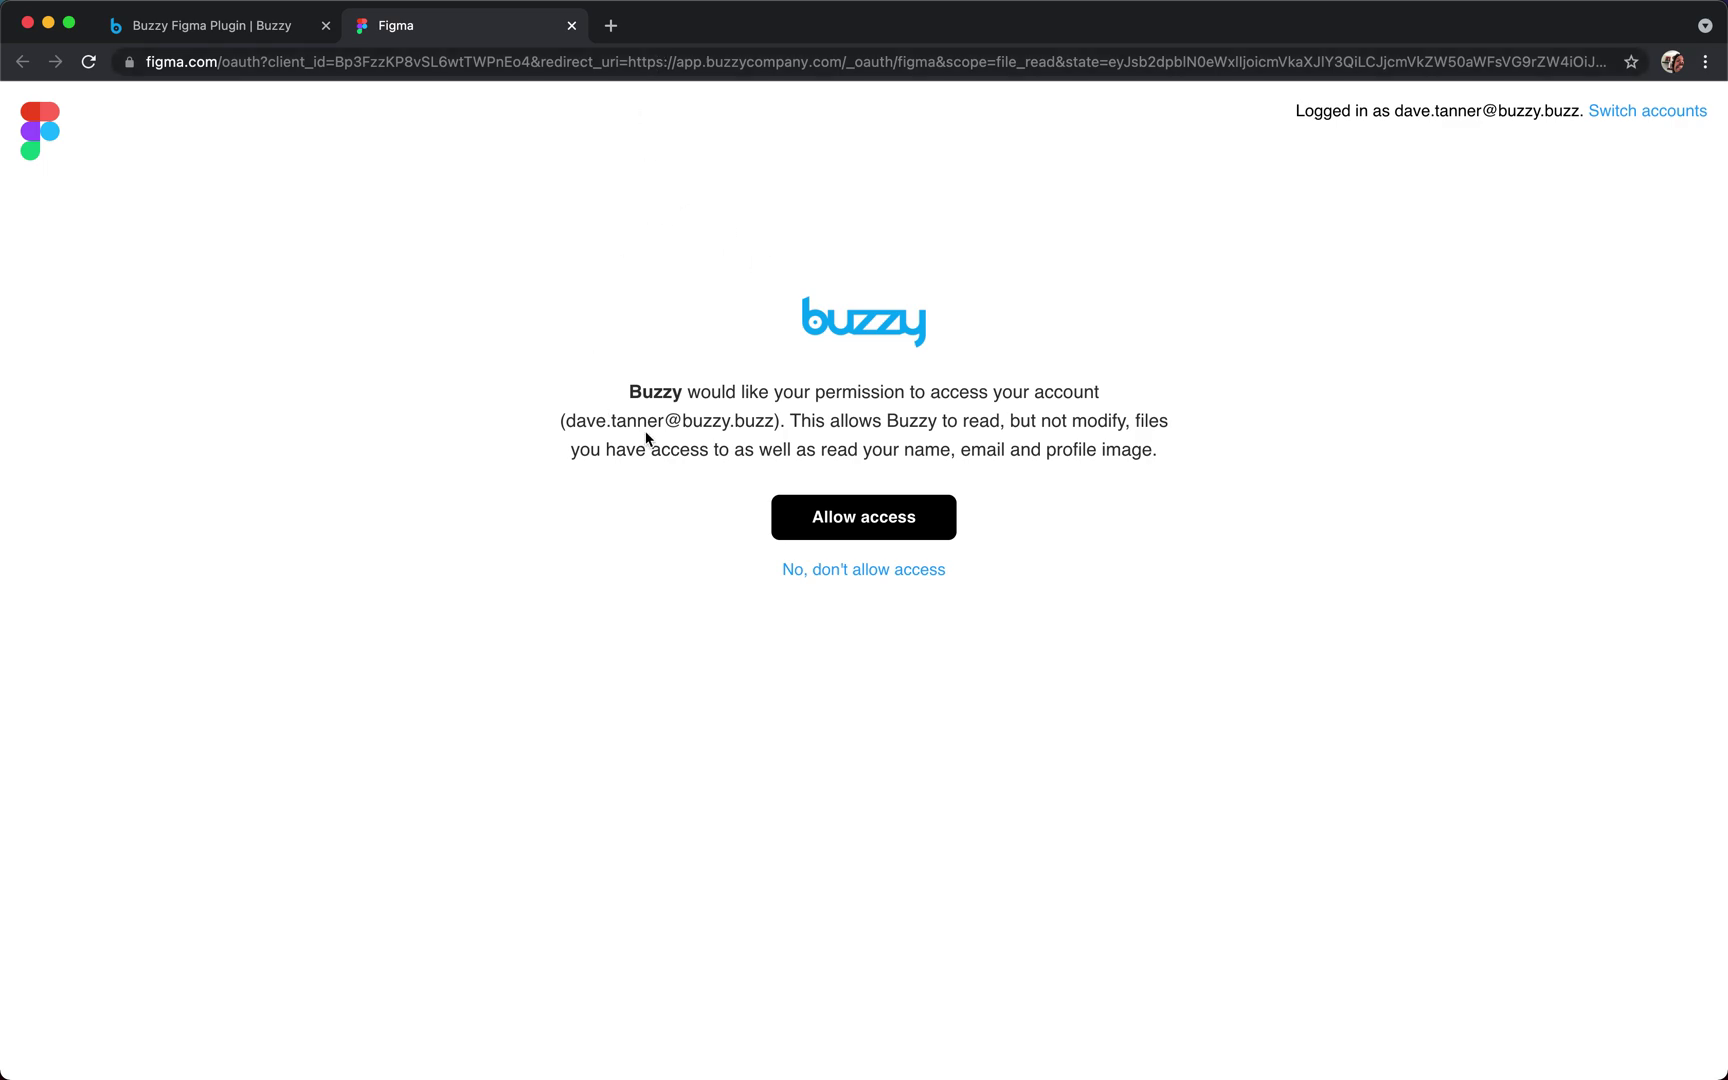
left_click(873, 530)
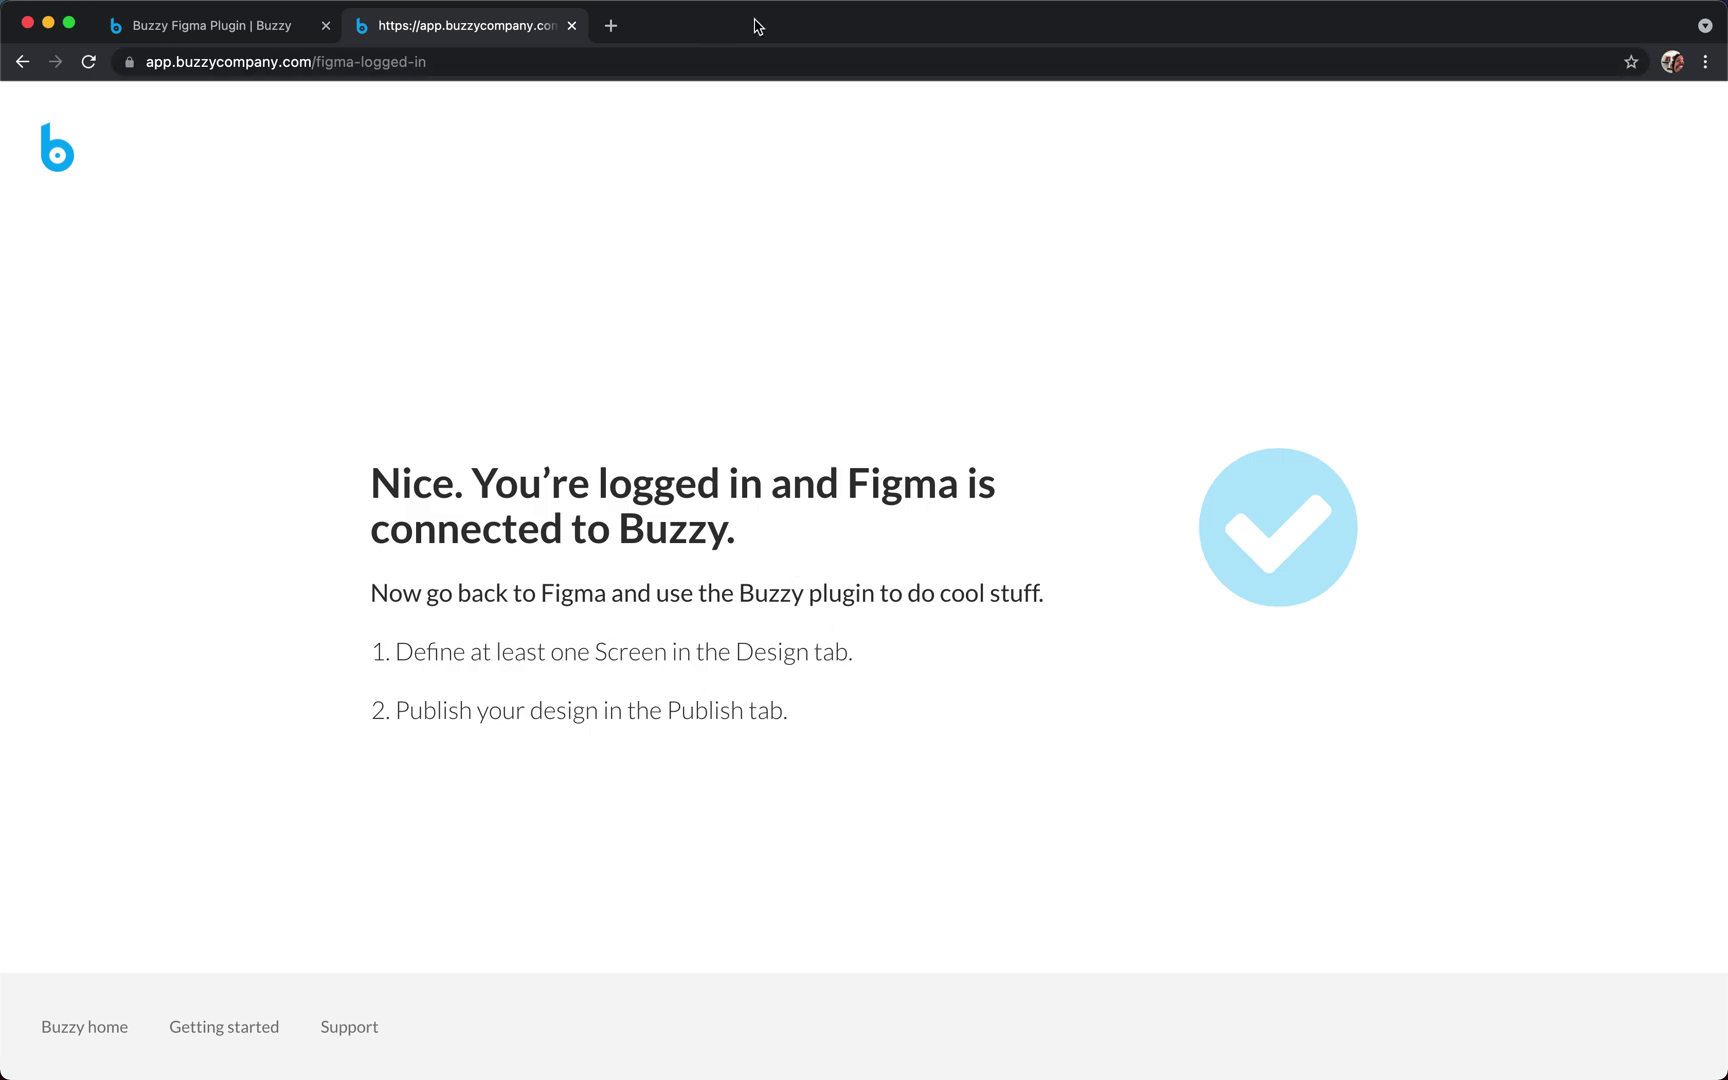
left_click(571, 25)
key("super+Tab")
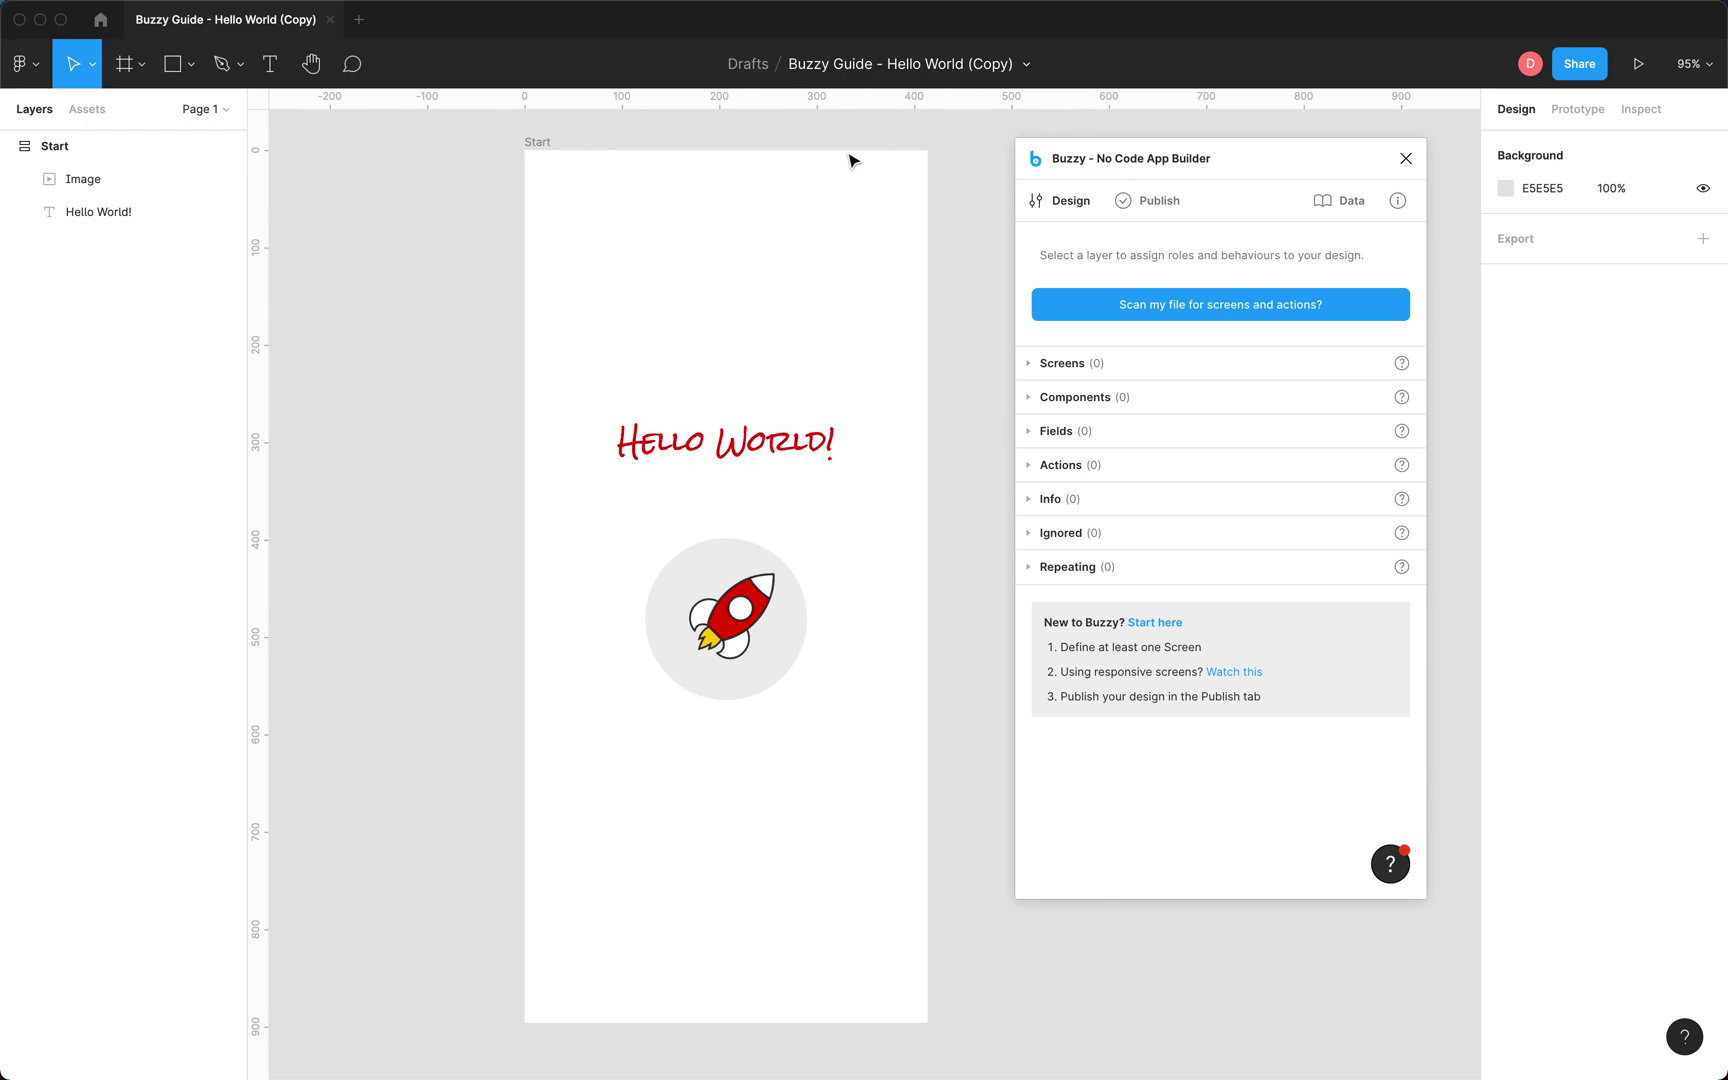
Inspect the Start, Hello World! and rocket image layers, then reselect the Start frame.
left_click(86, 155)
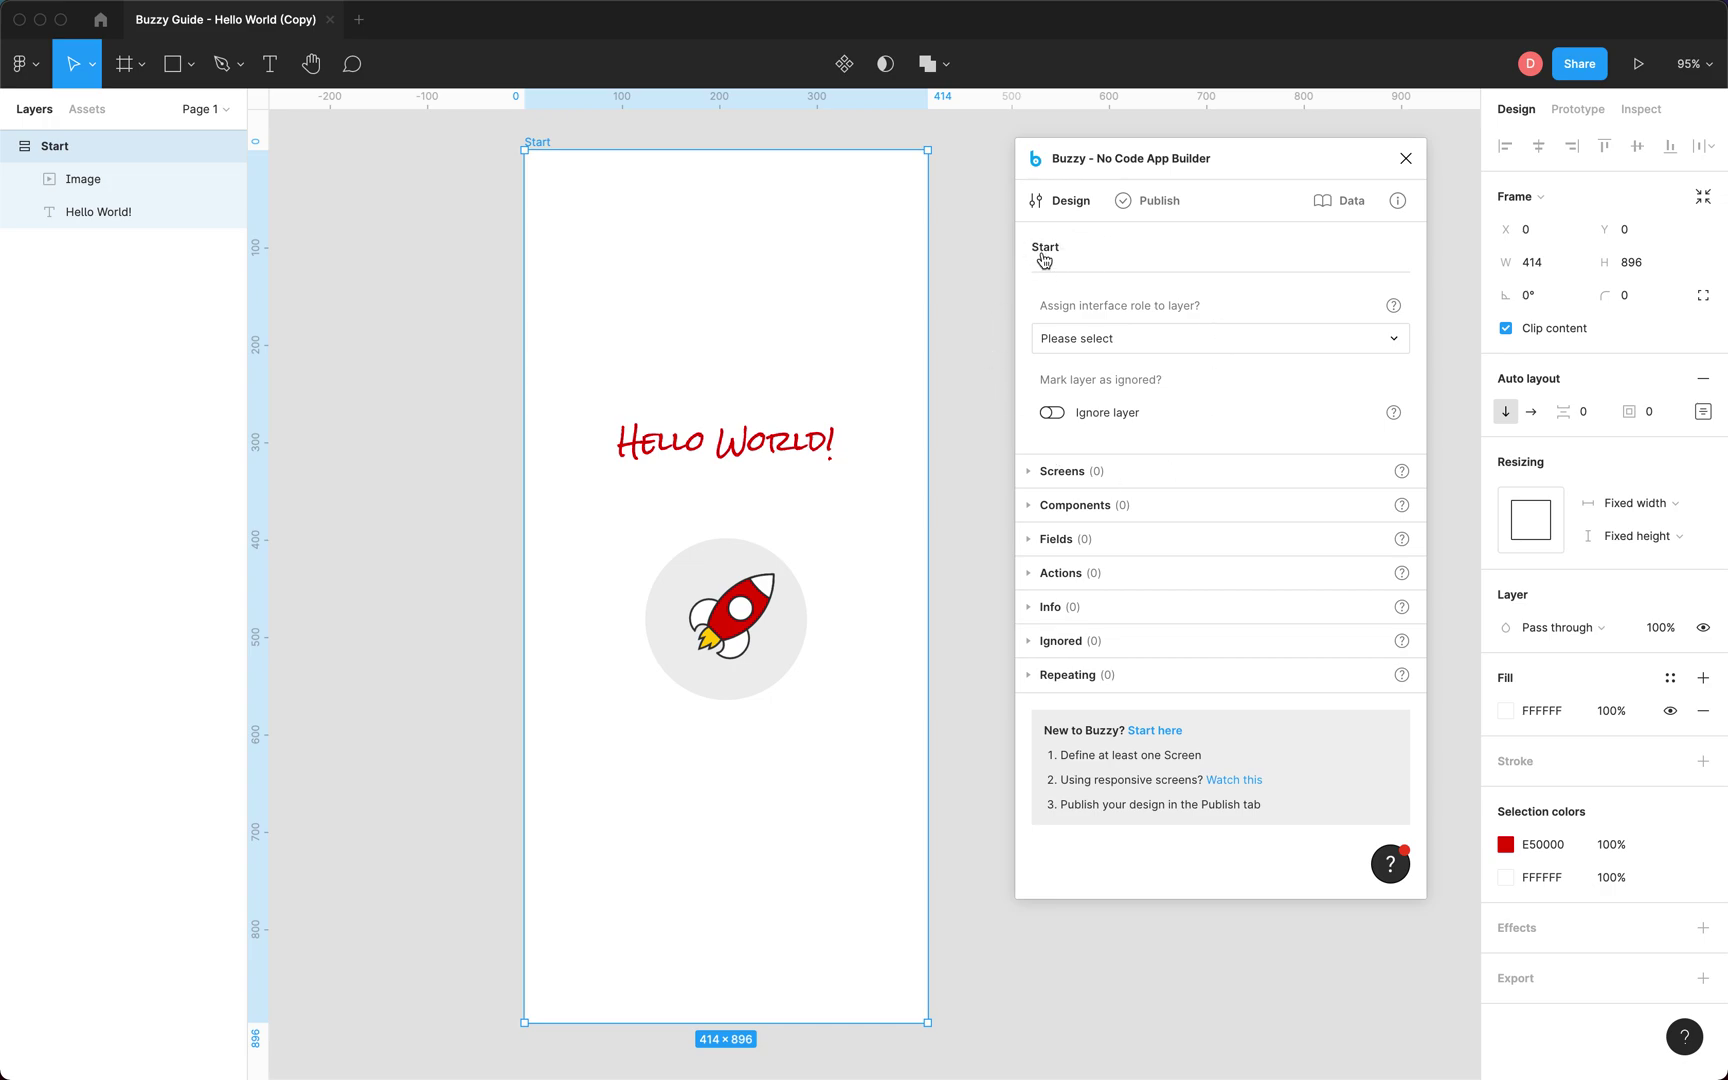
left_click(736, 437)
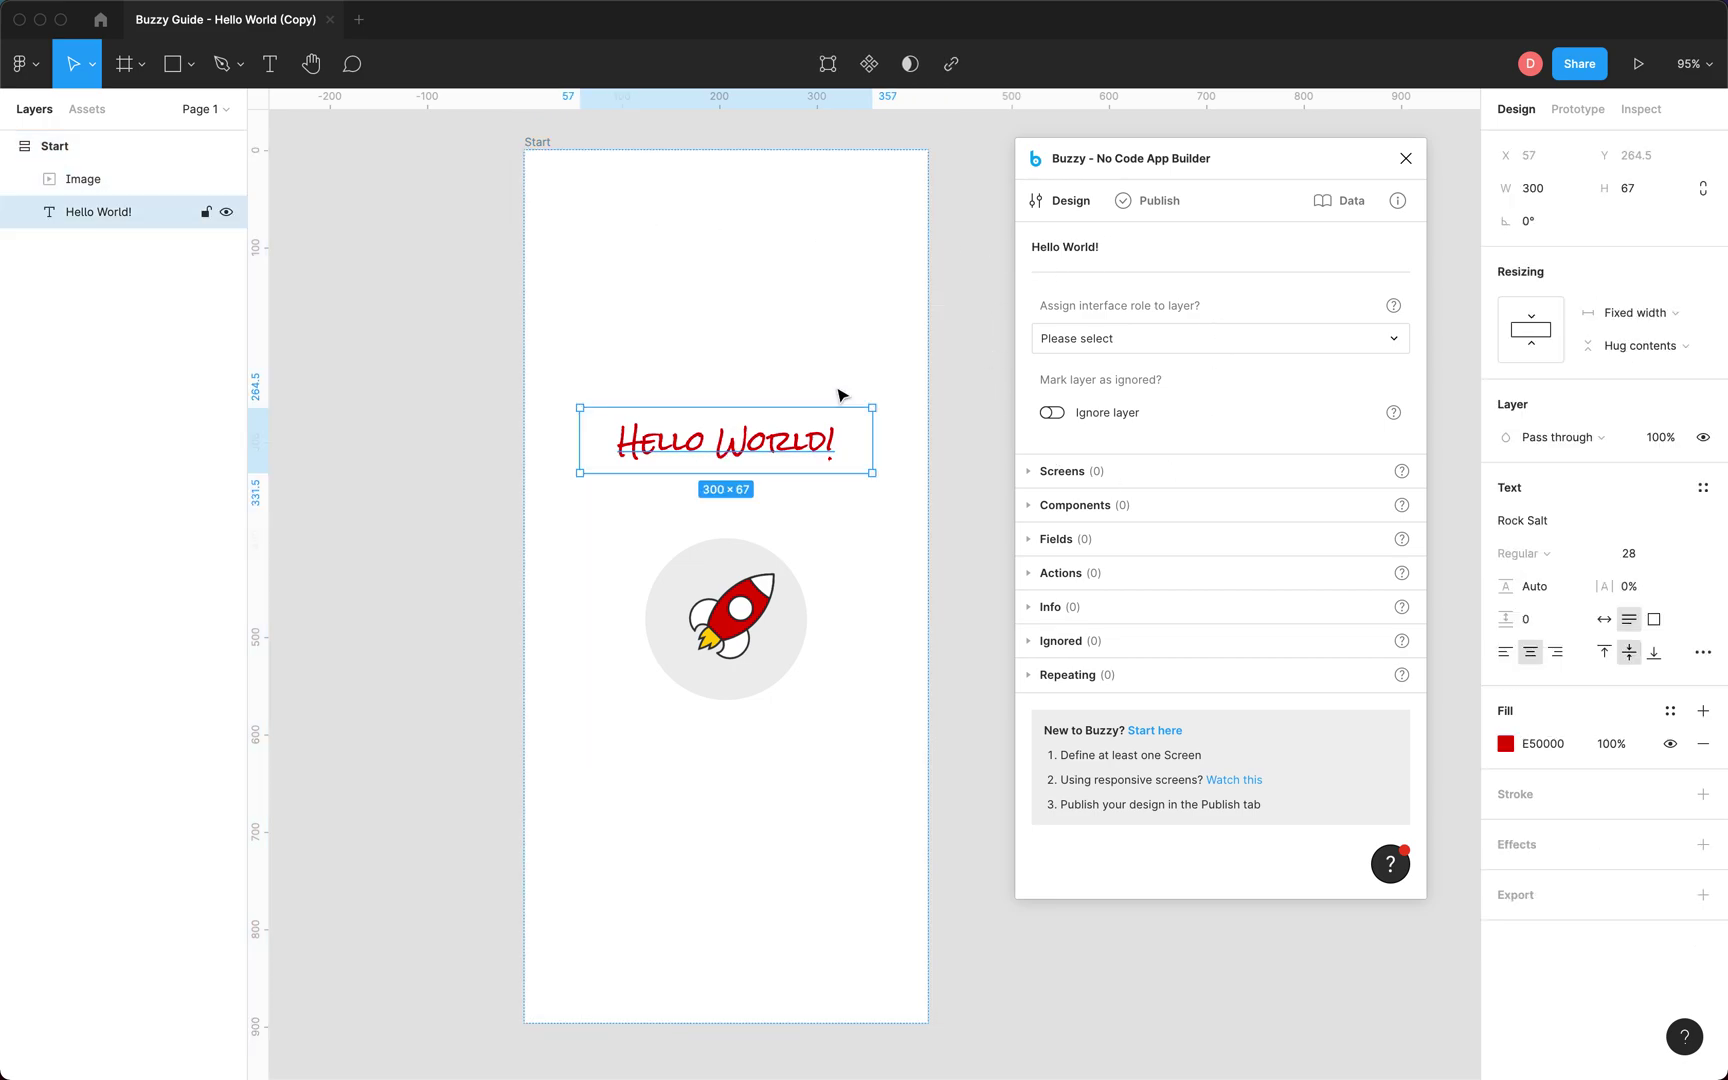
left_click(650, 562)
left_click(541, 194)
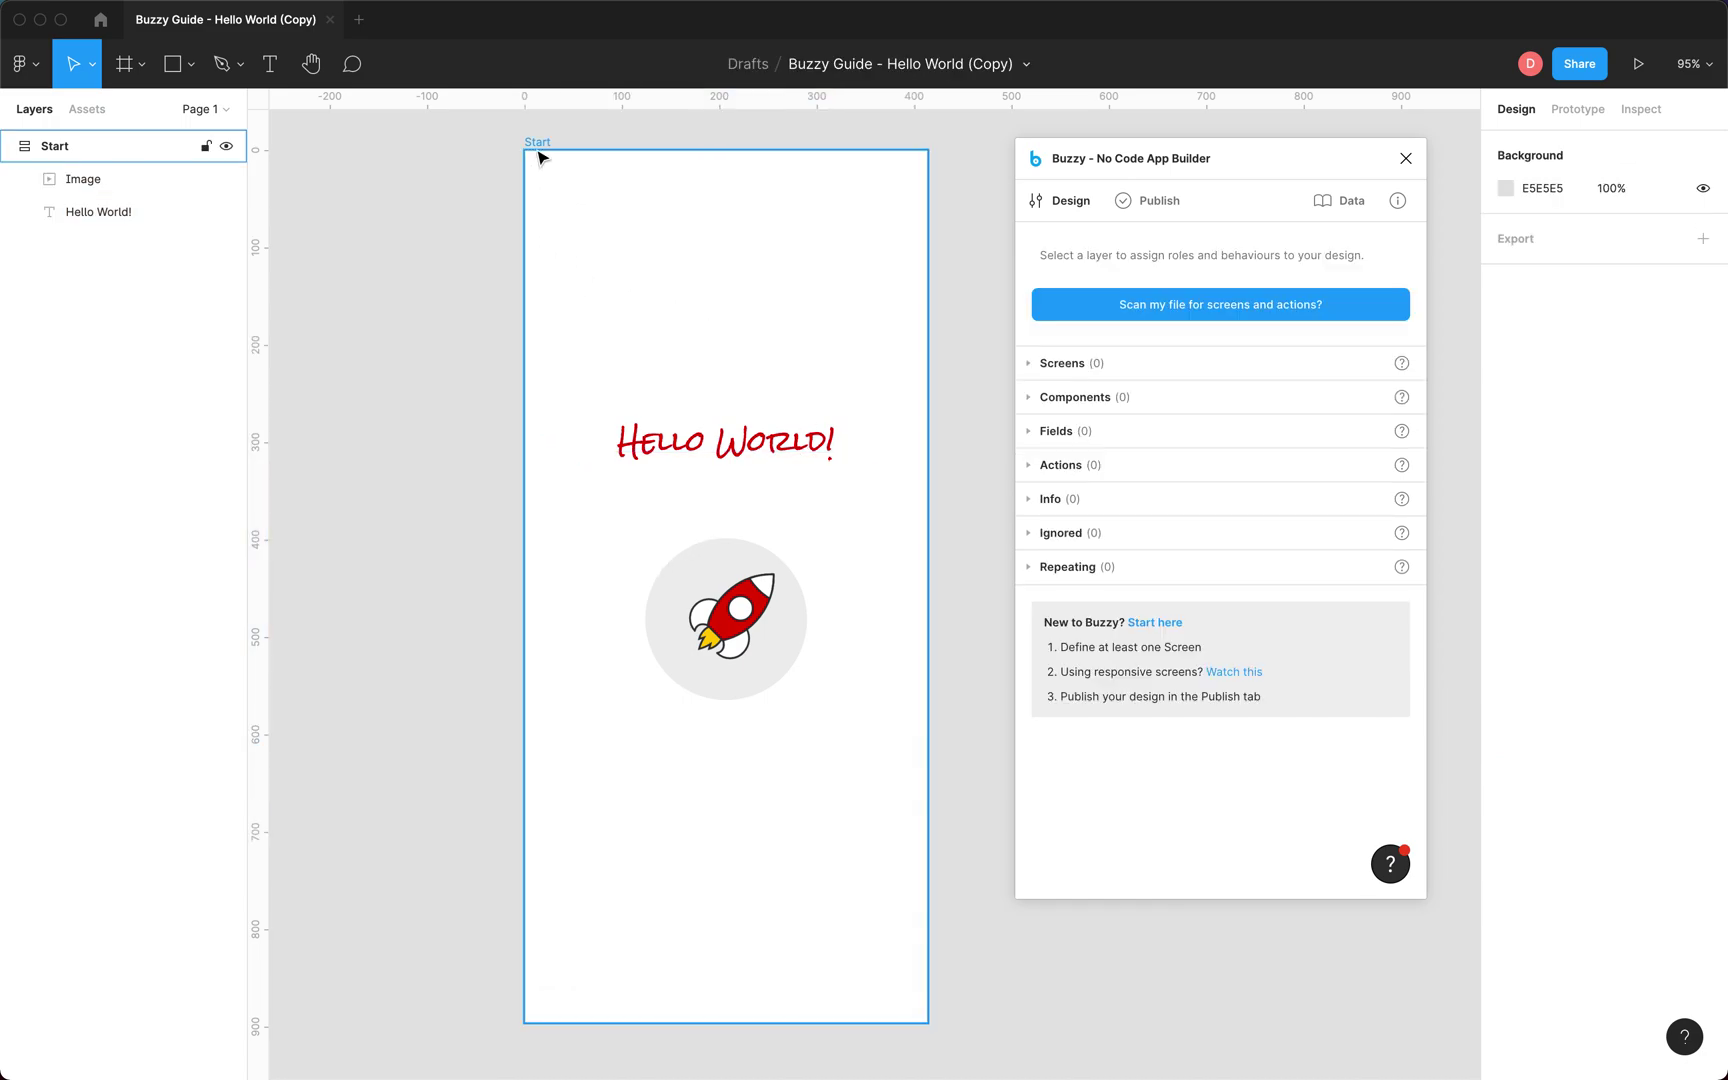
left_click(538, 143)
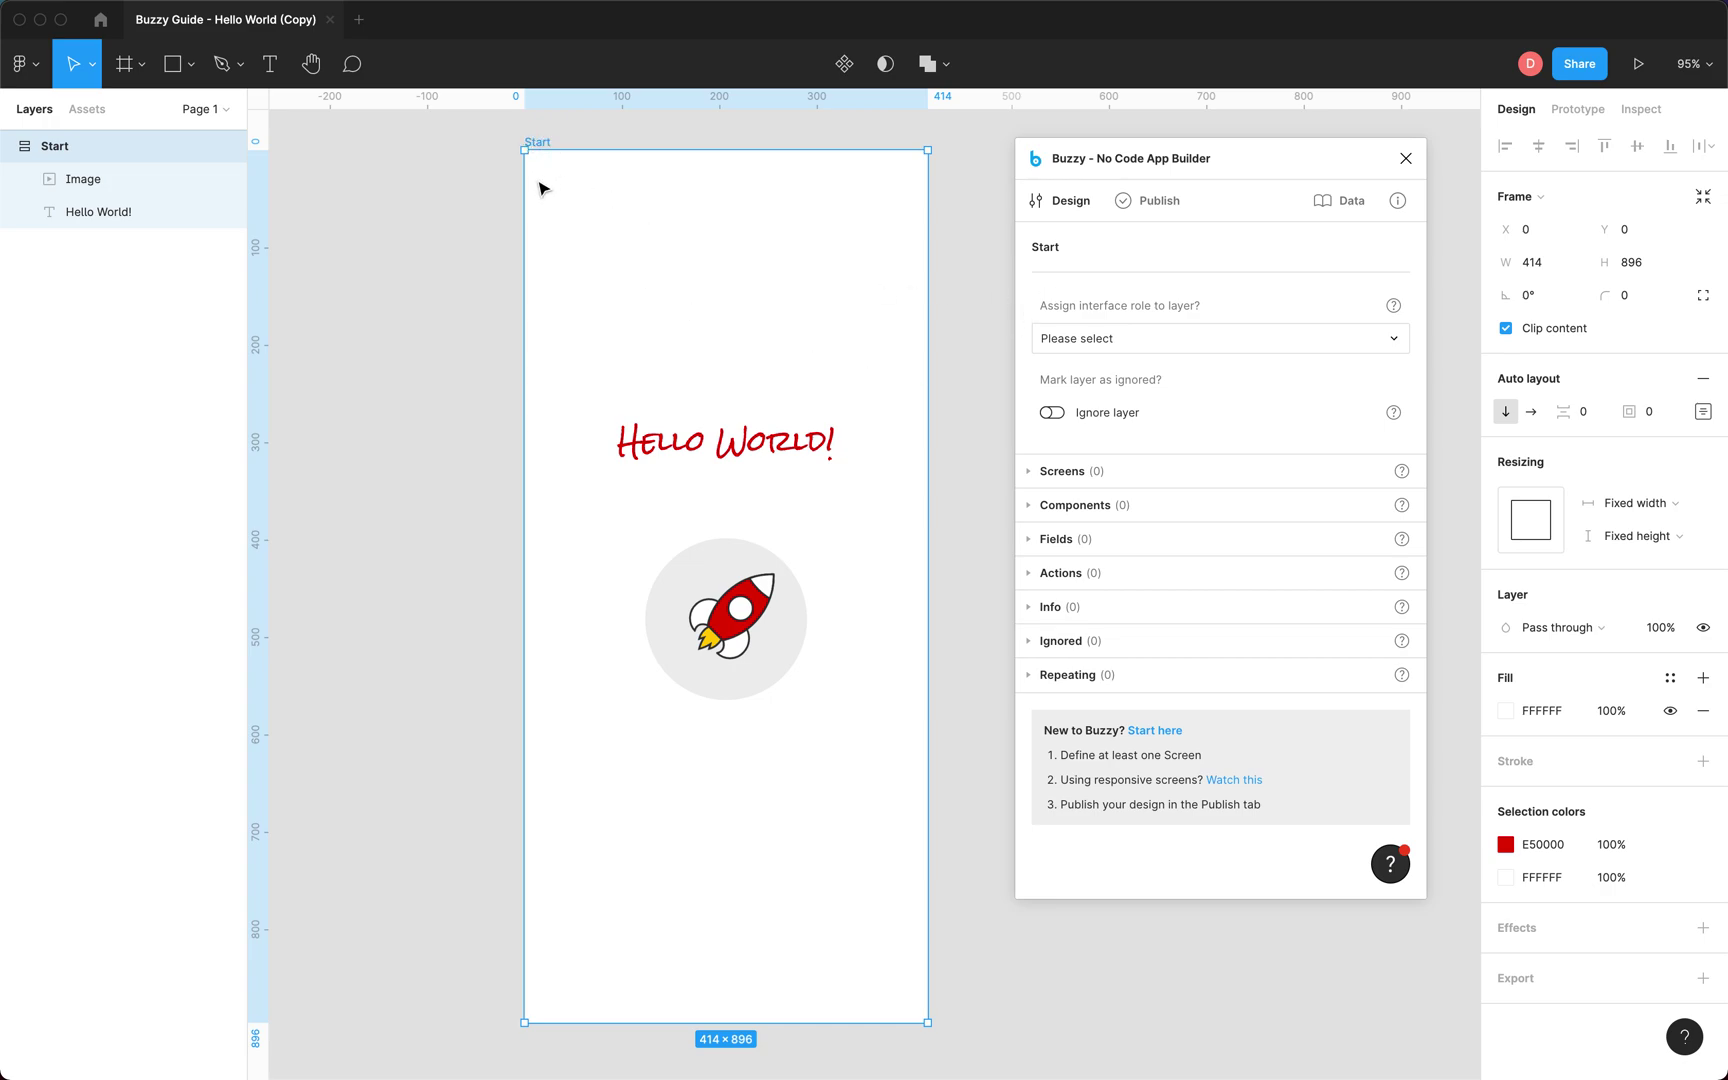
Give the Start frame the Buzzy Screen role with screen type Start.
left_click(1157, 338)
left_click(1086, 362)
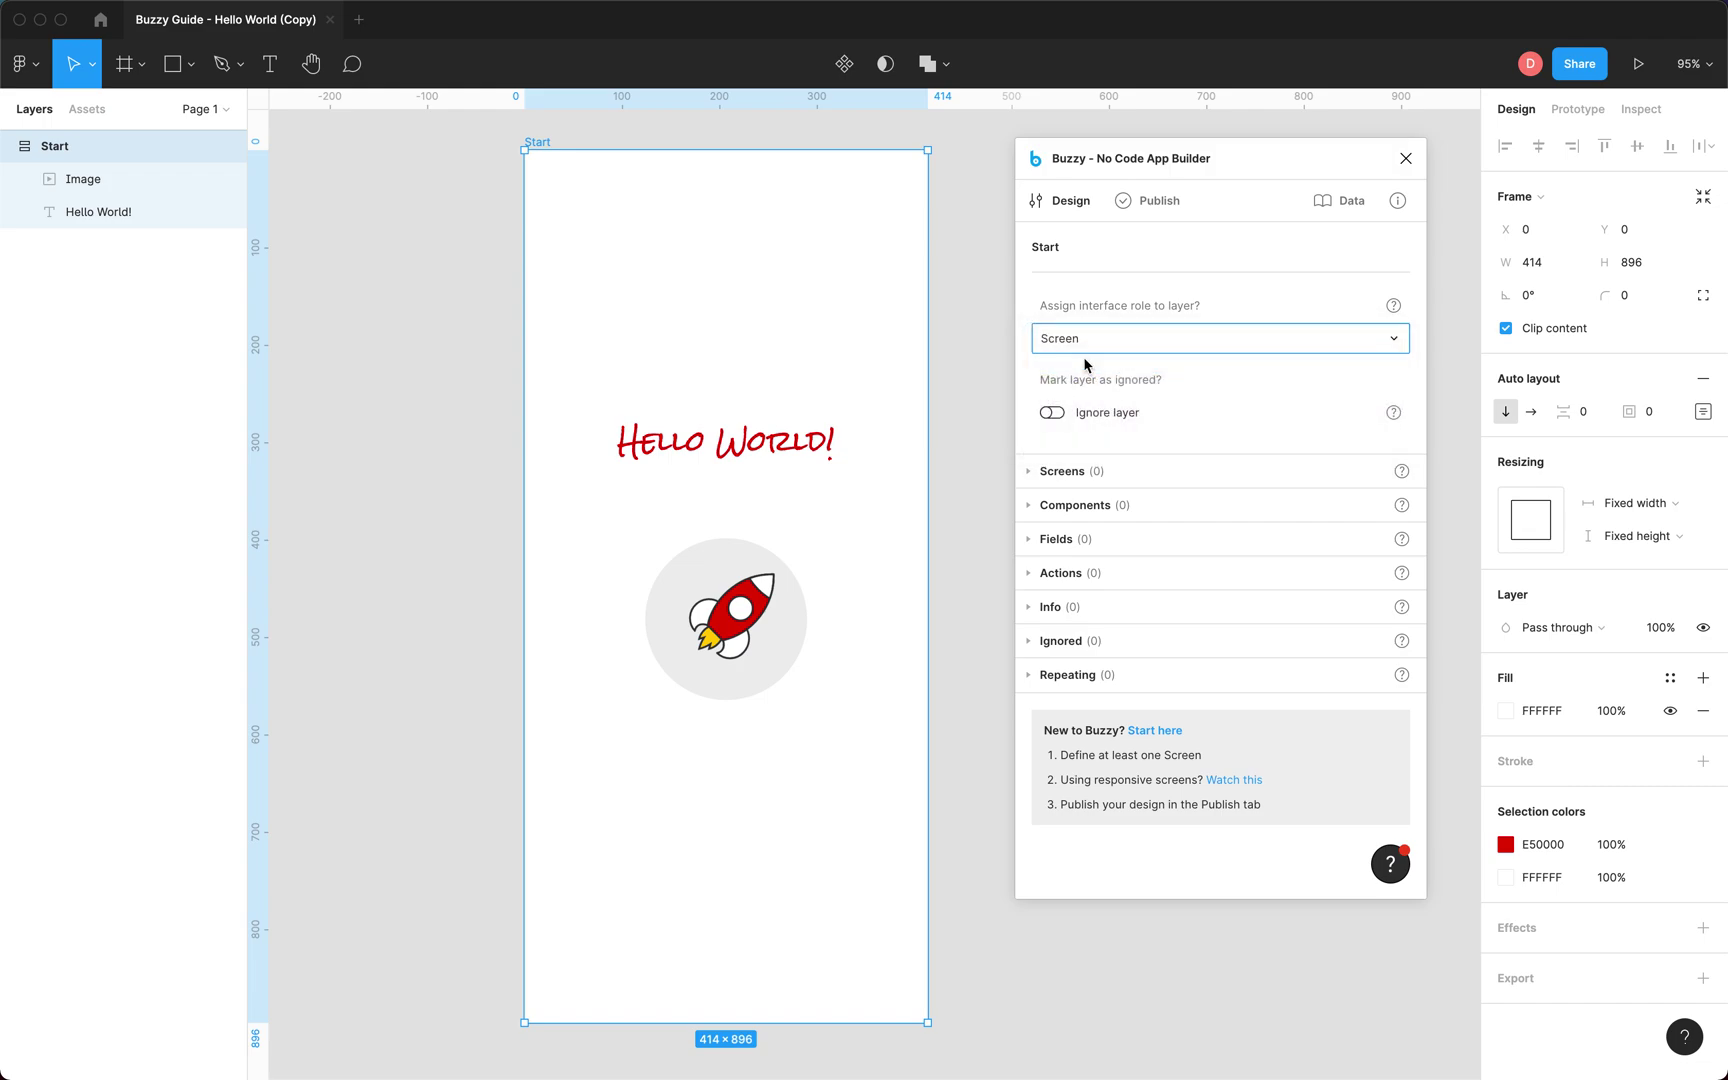
left_click(1102, 428)
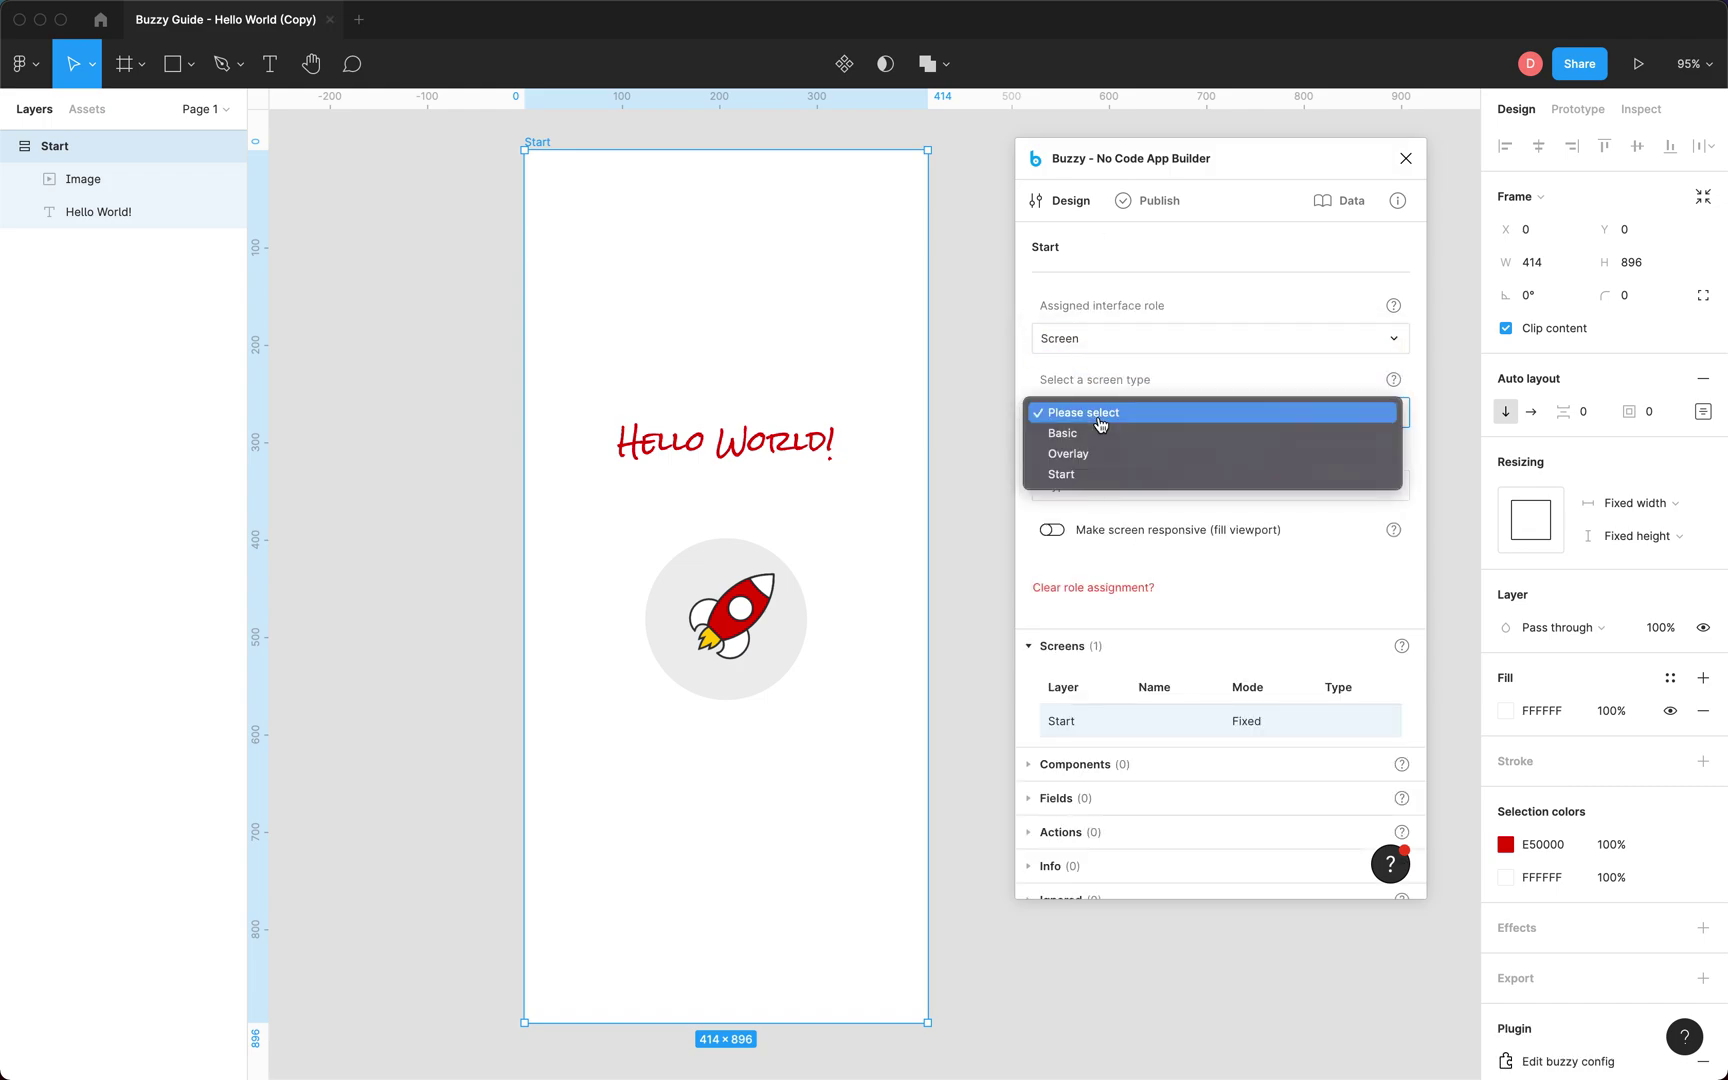
left_click(1062, 475)
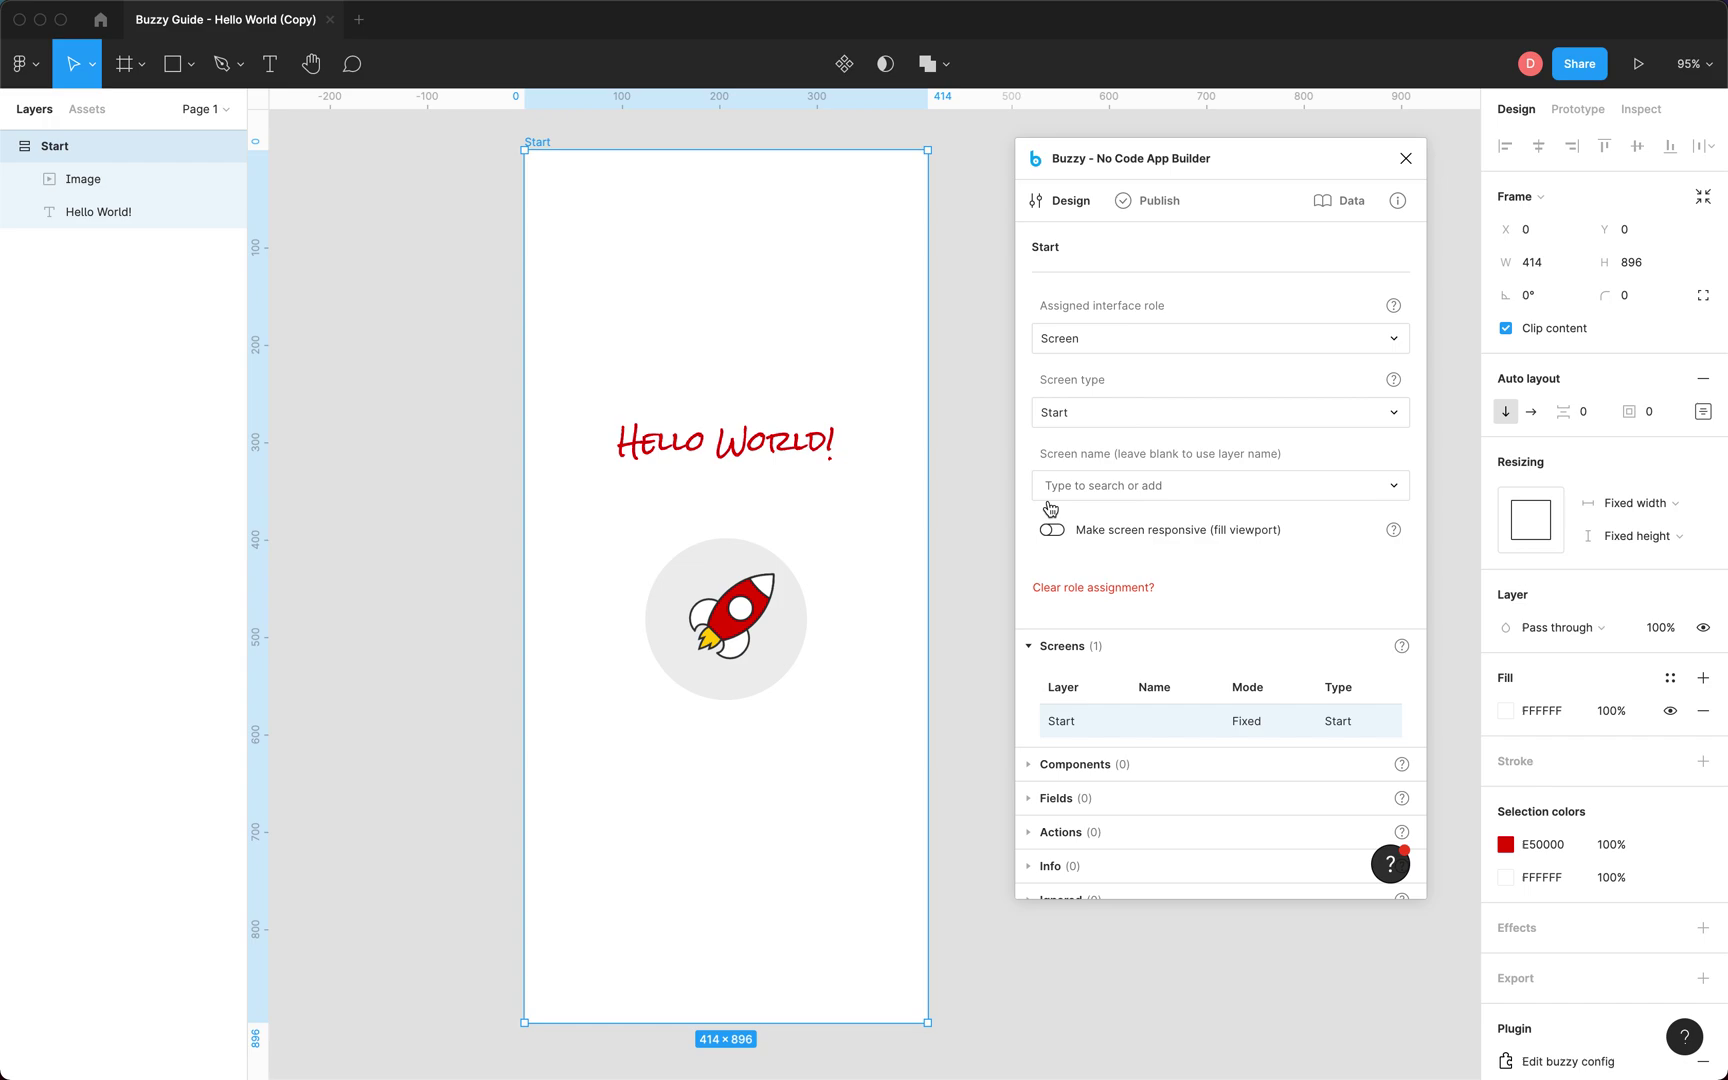
left_click(980, 568)
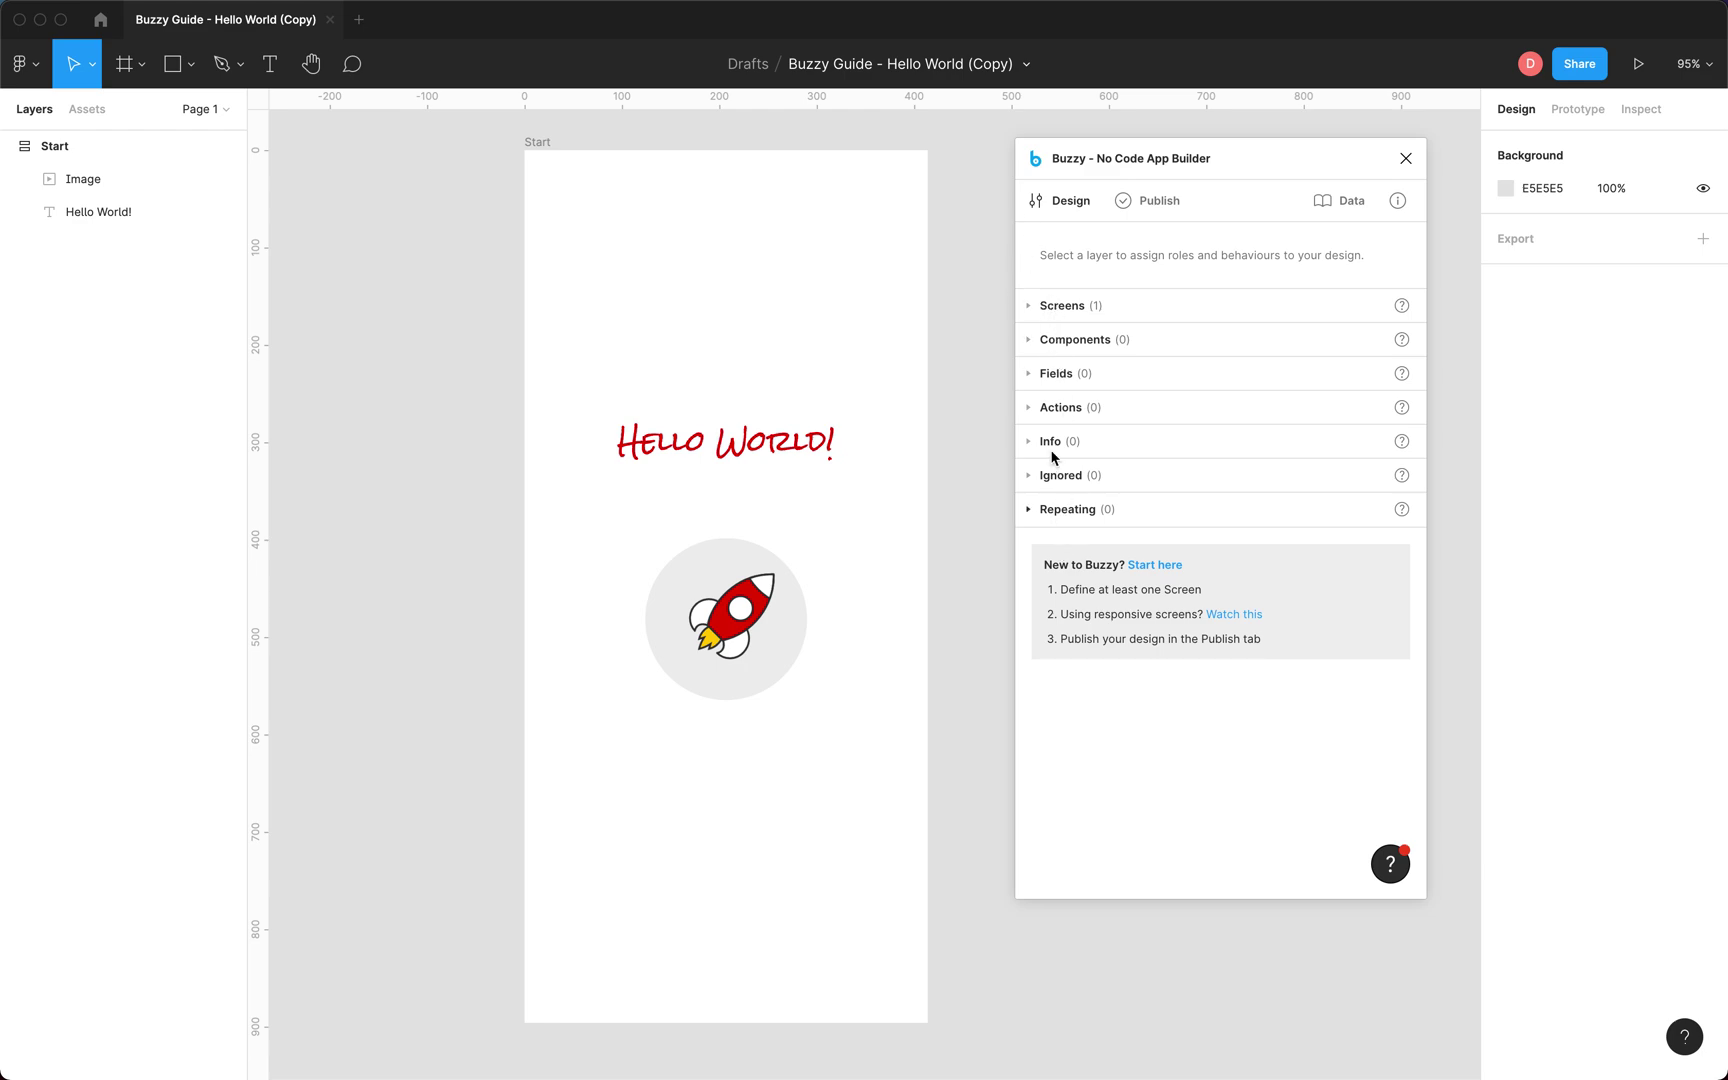
Expand the Screens, Components and Fields sections, then open the Start screen's settings.
left_click(1030, 306)
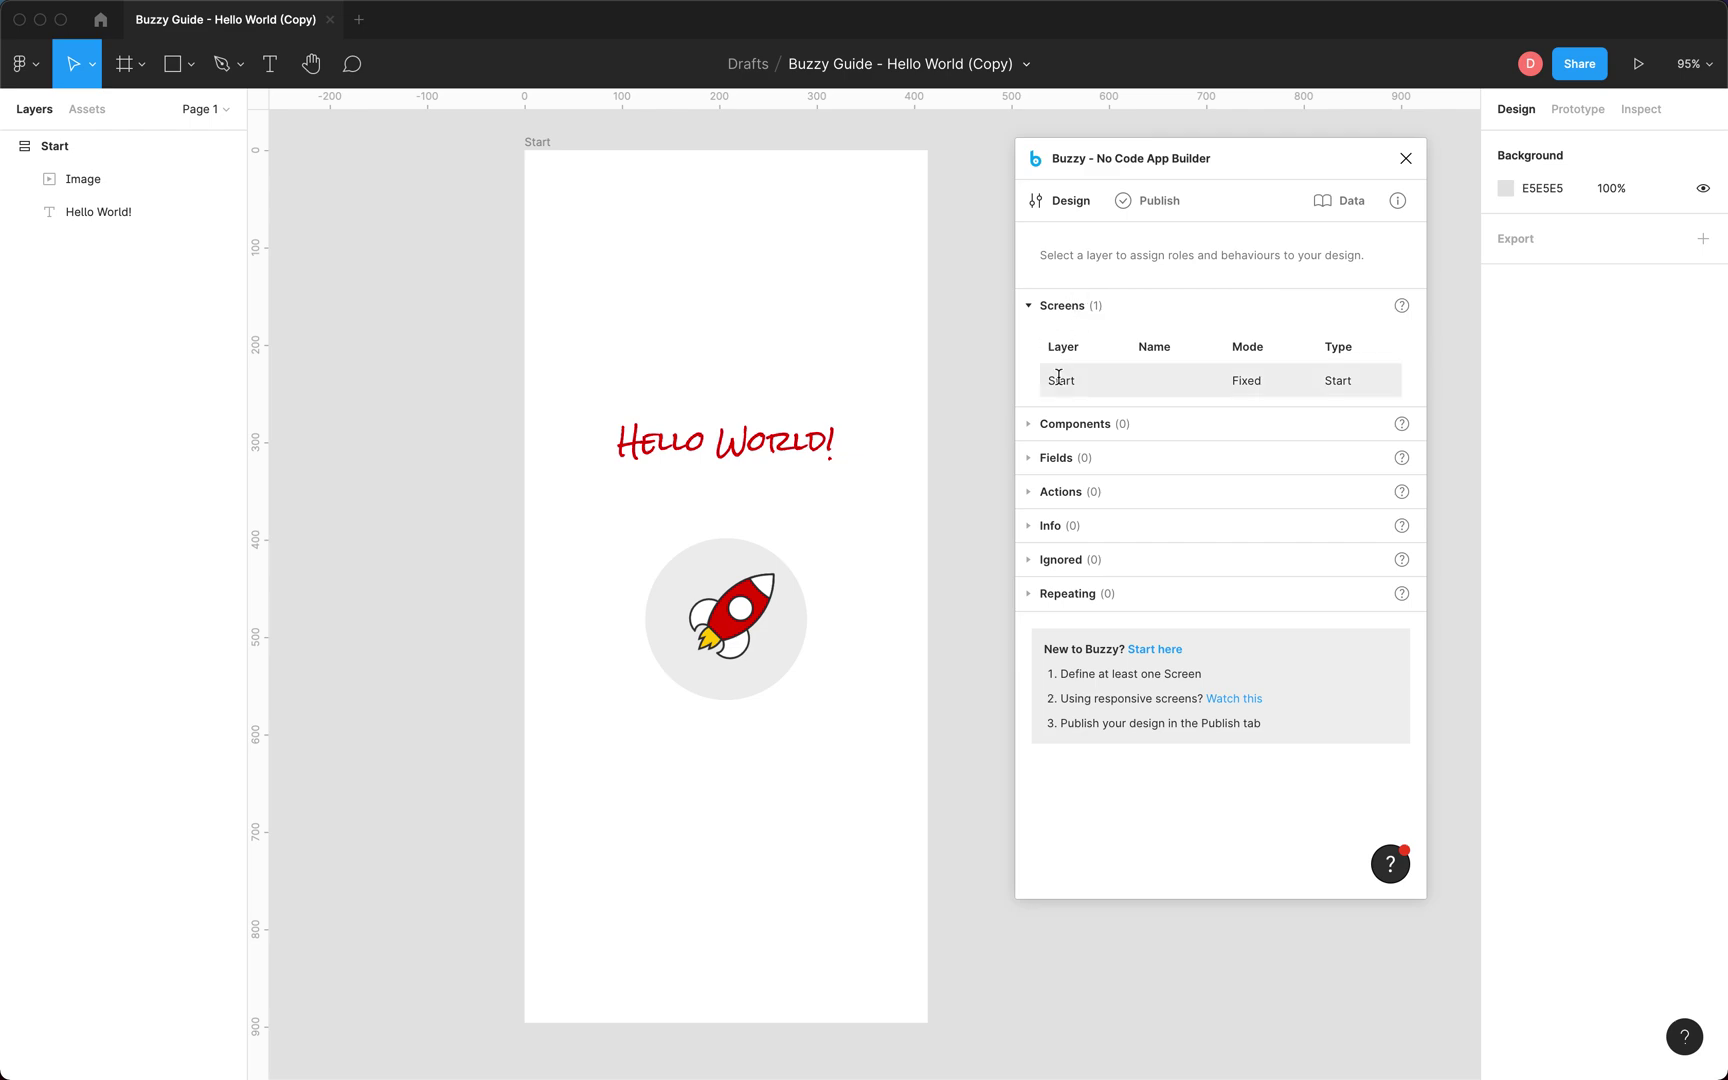
left_click(1028, 424)
left_click(1028, 407)
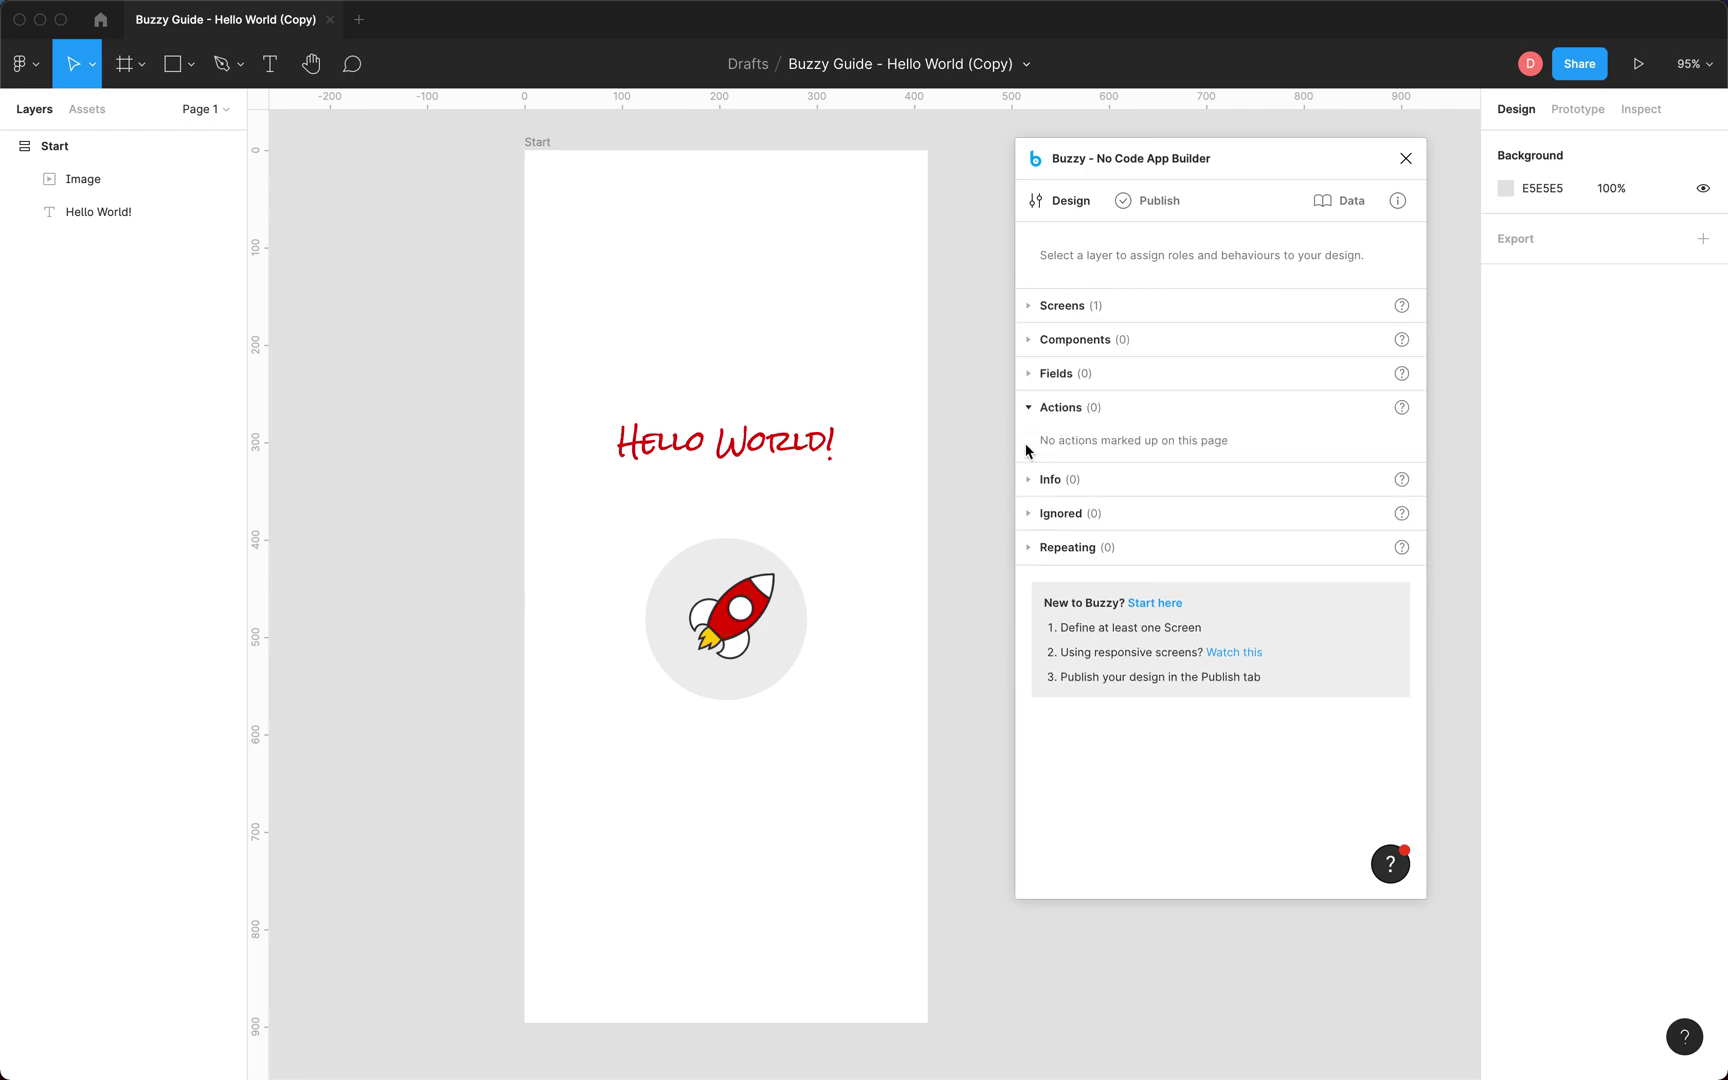
left_click(1030, 306)
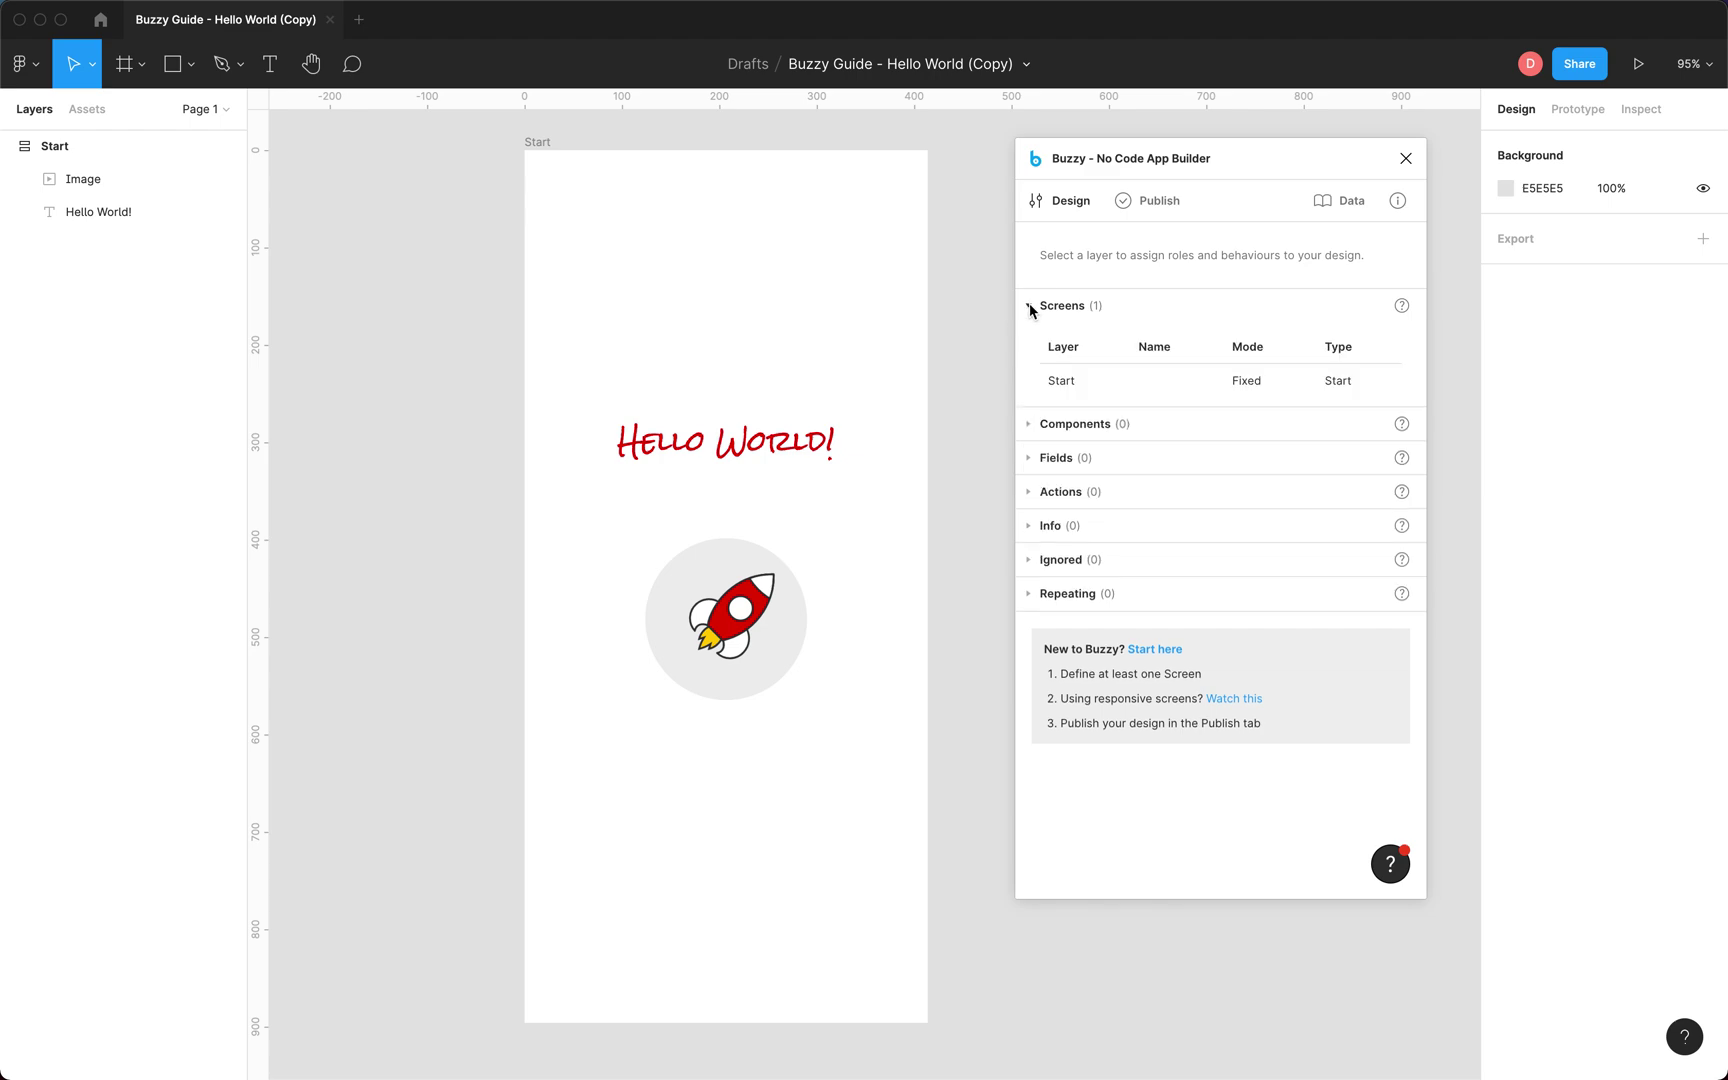
left_click(1120, 390)
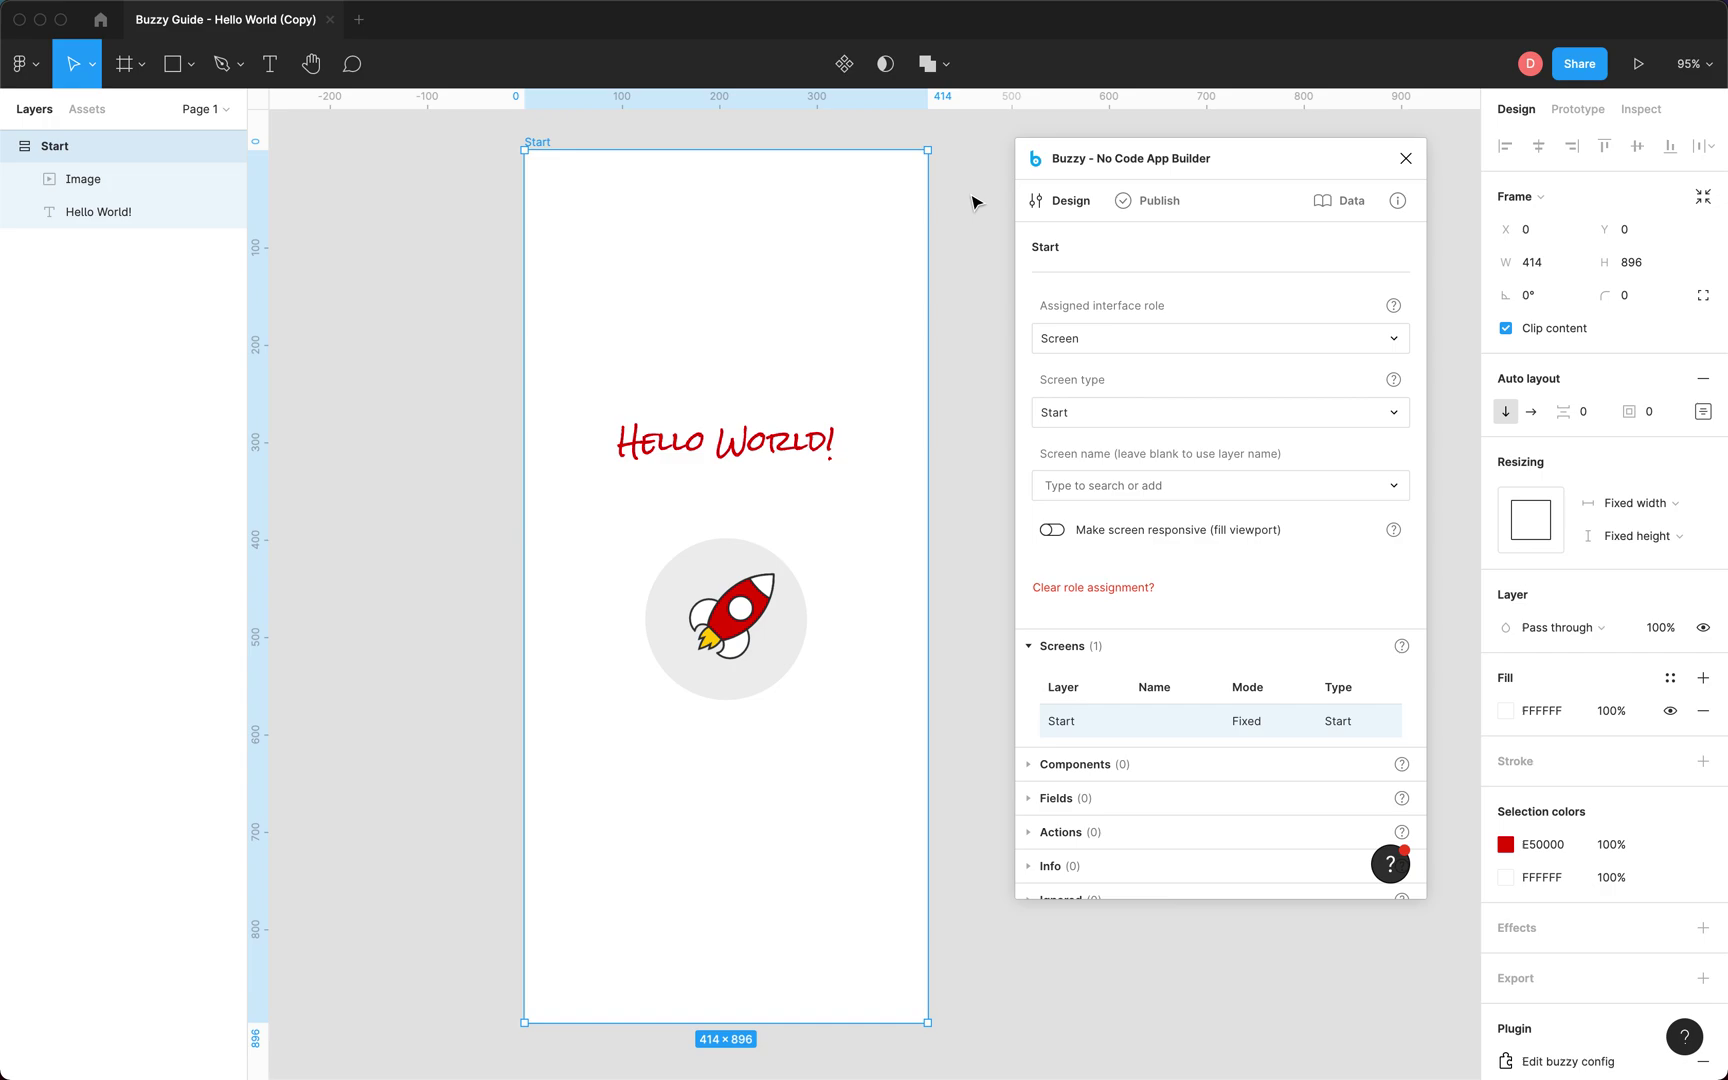
In the Publish tab, name the app My App and convert the page into a new Buzzy app.
left_click(1147, 214)
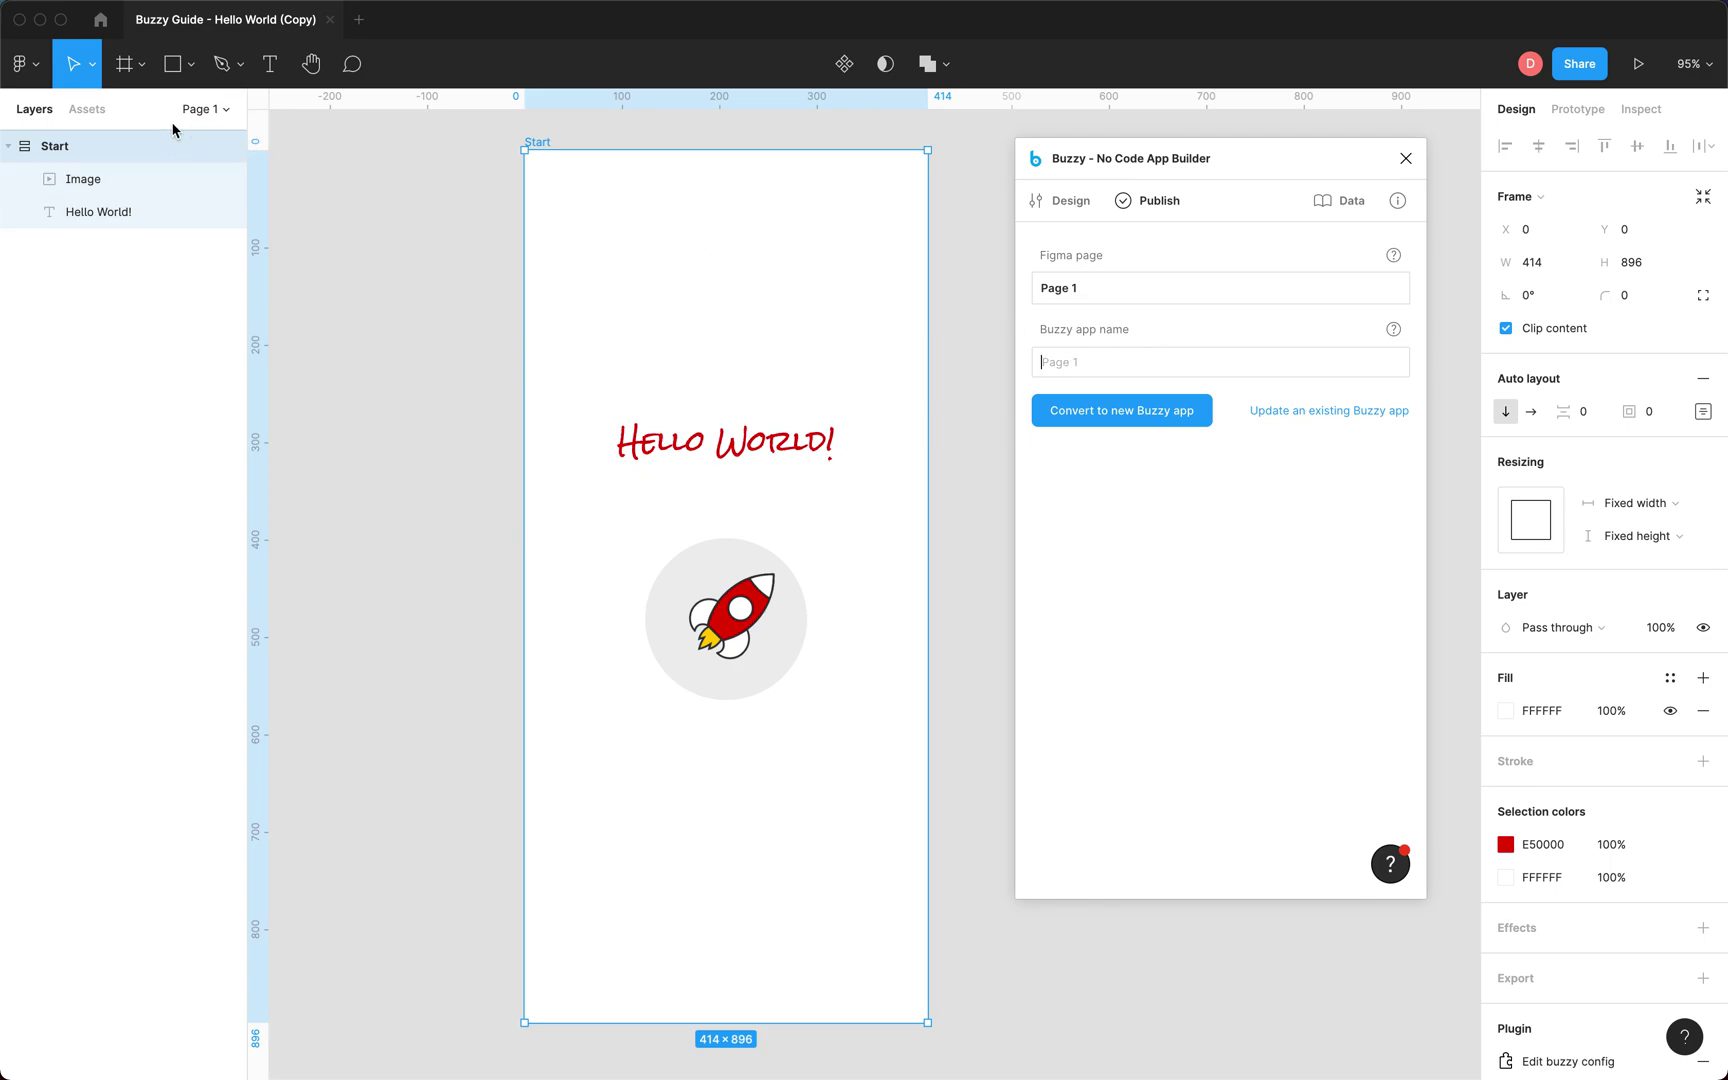
left_click(1115, 352)
type("My App")
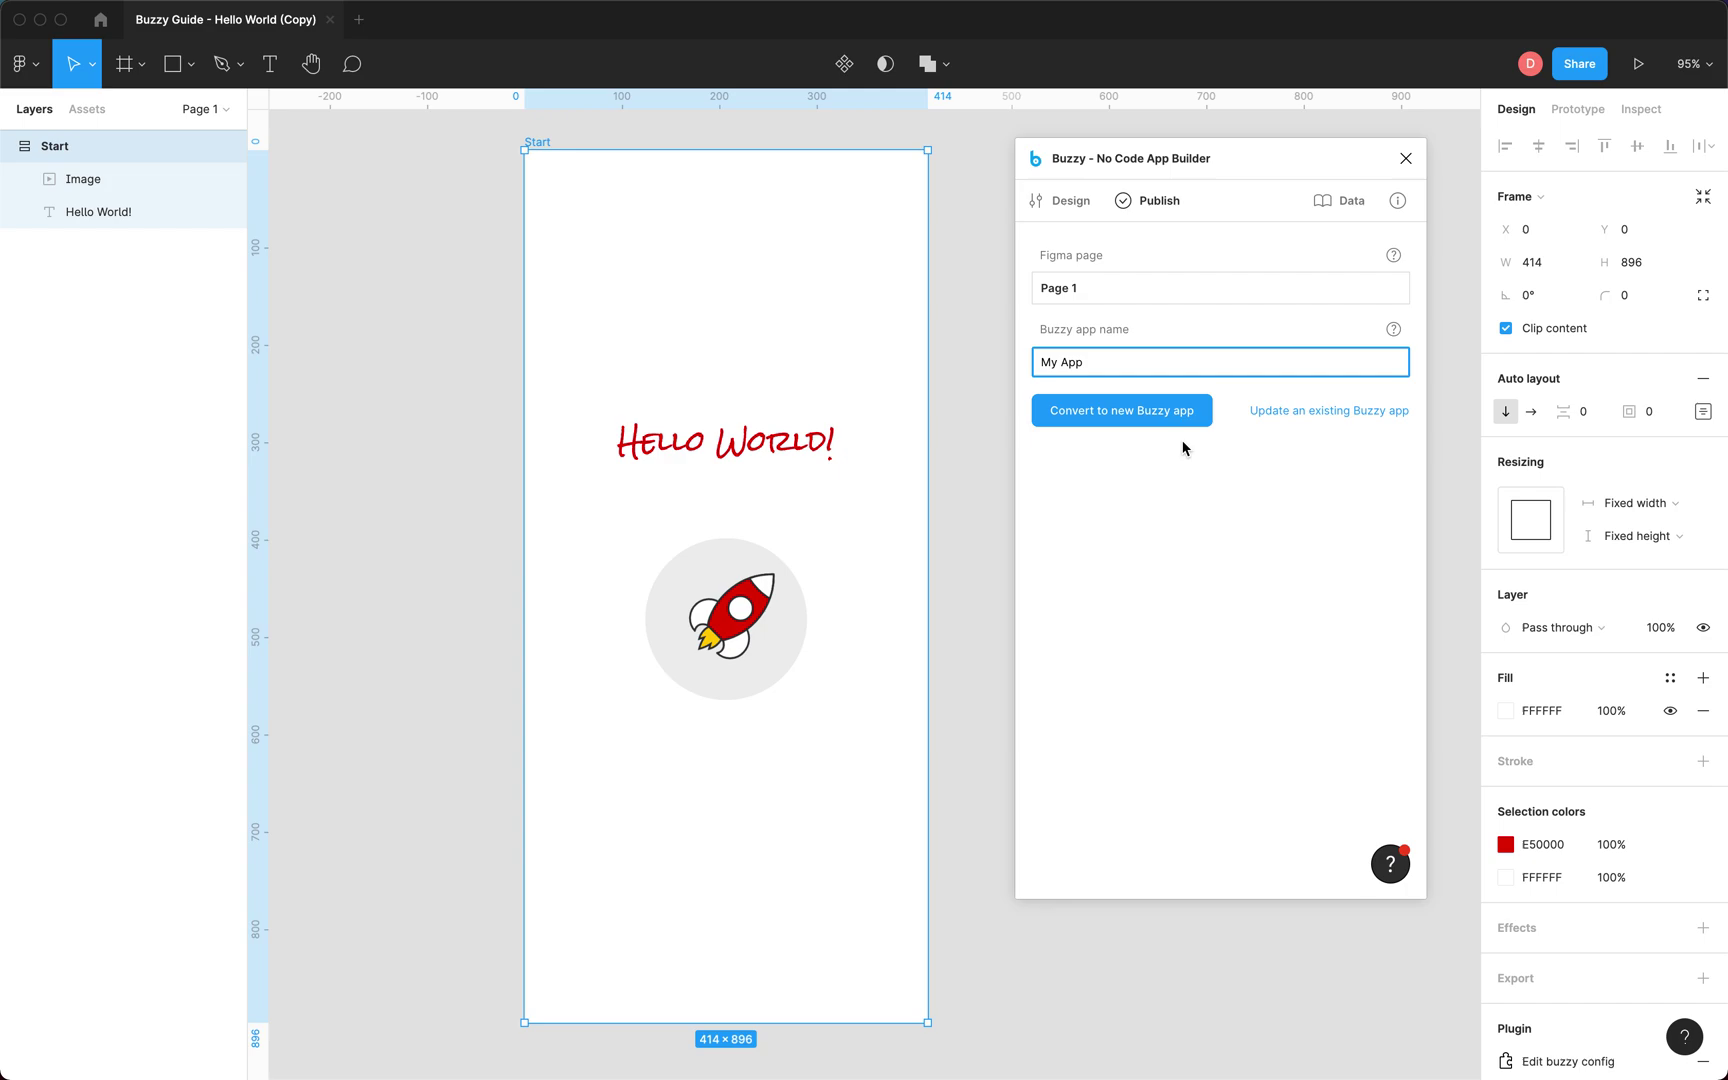
left_click(1125, 418)
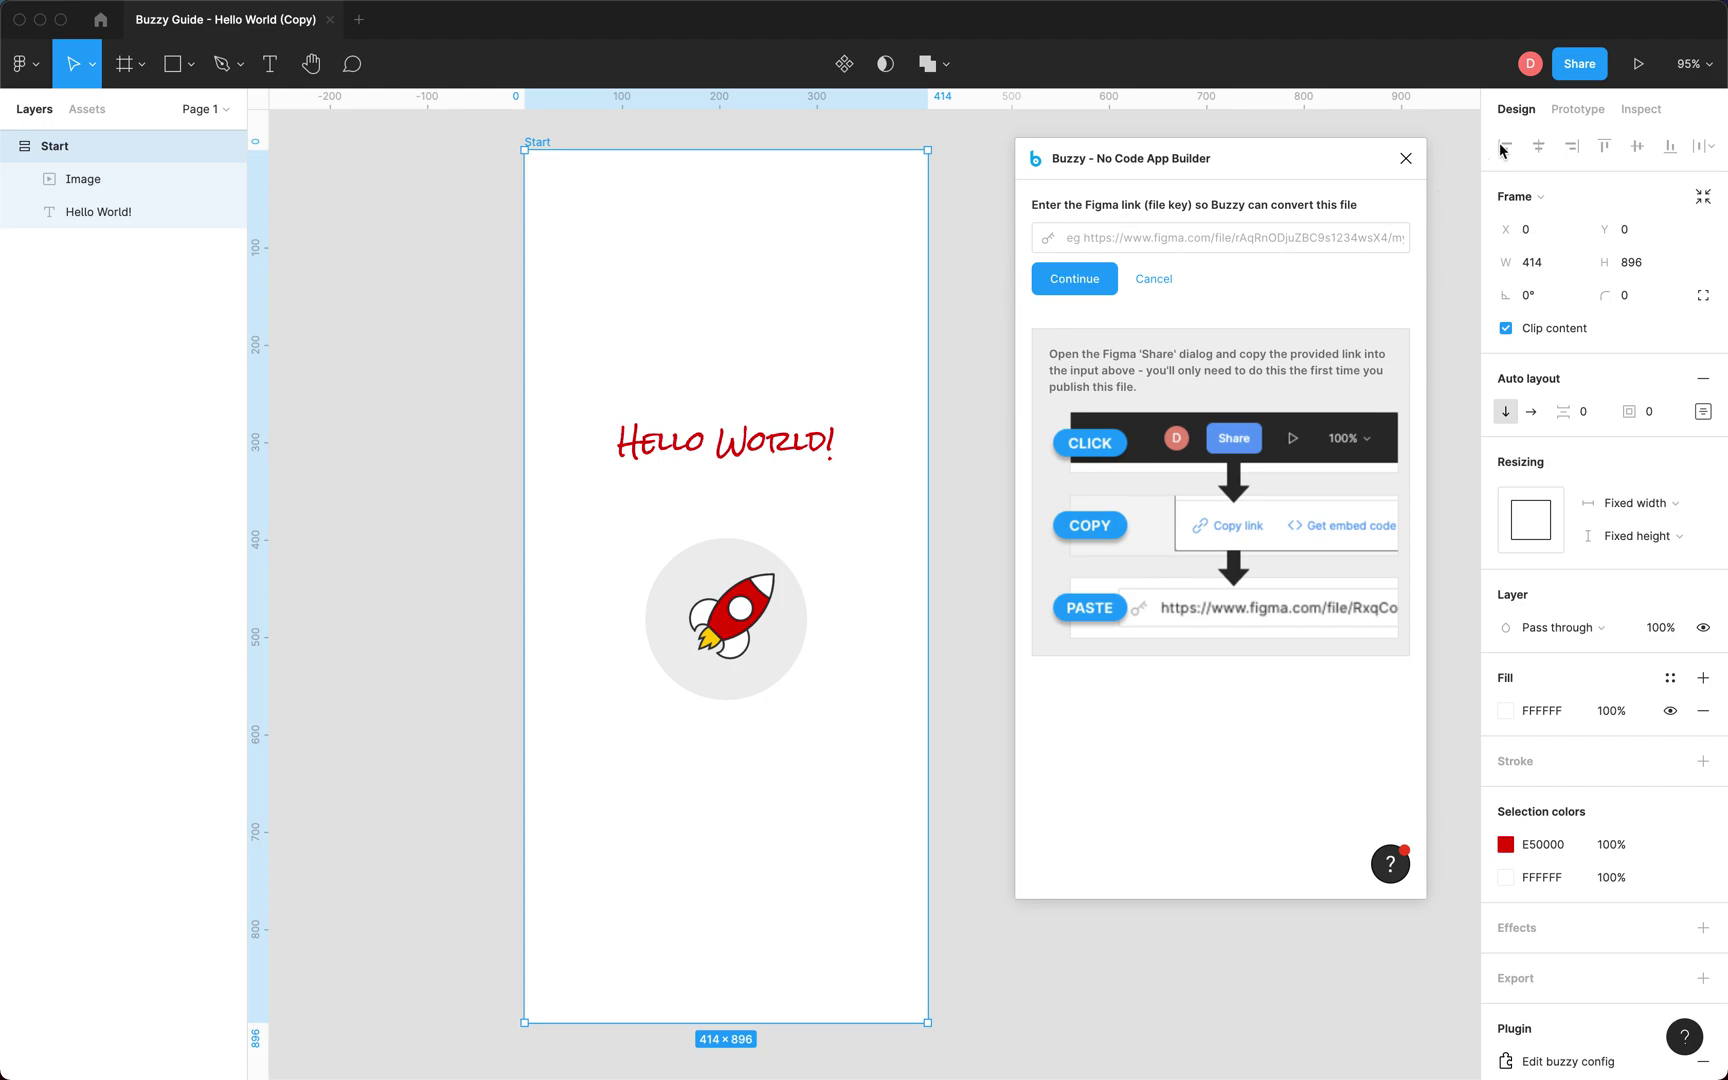
Copy the file's share link and paste it into Buzzy to publish the app.
left_click(1574, 68)
left_click(685, 418)
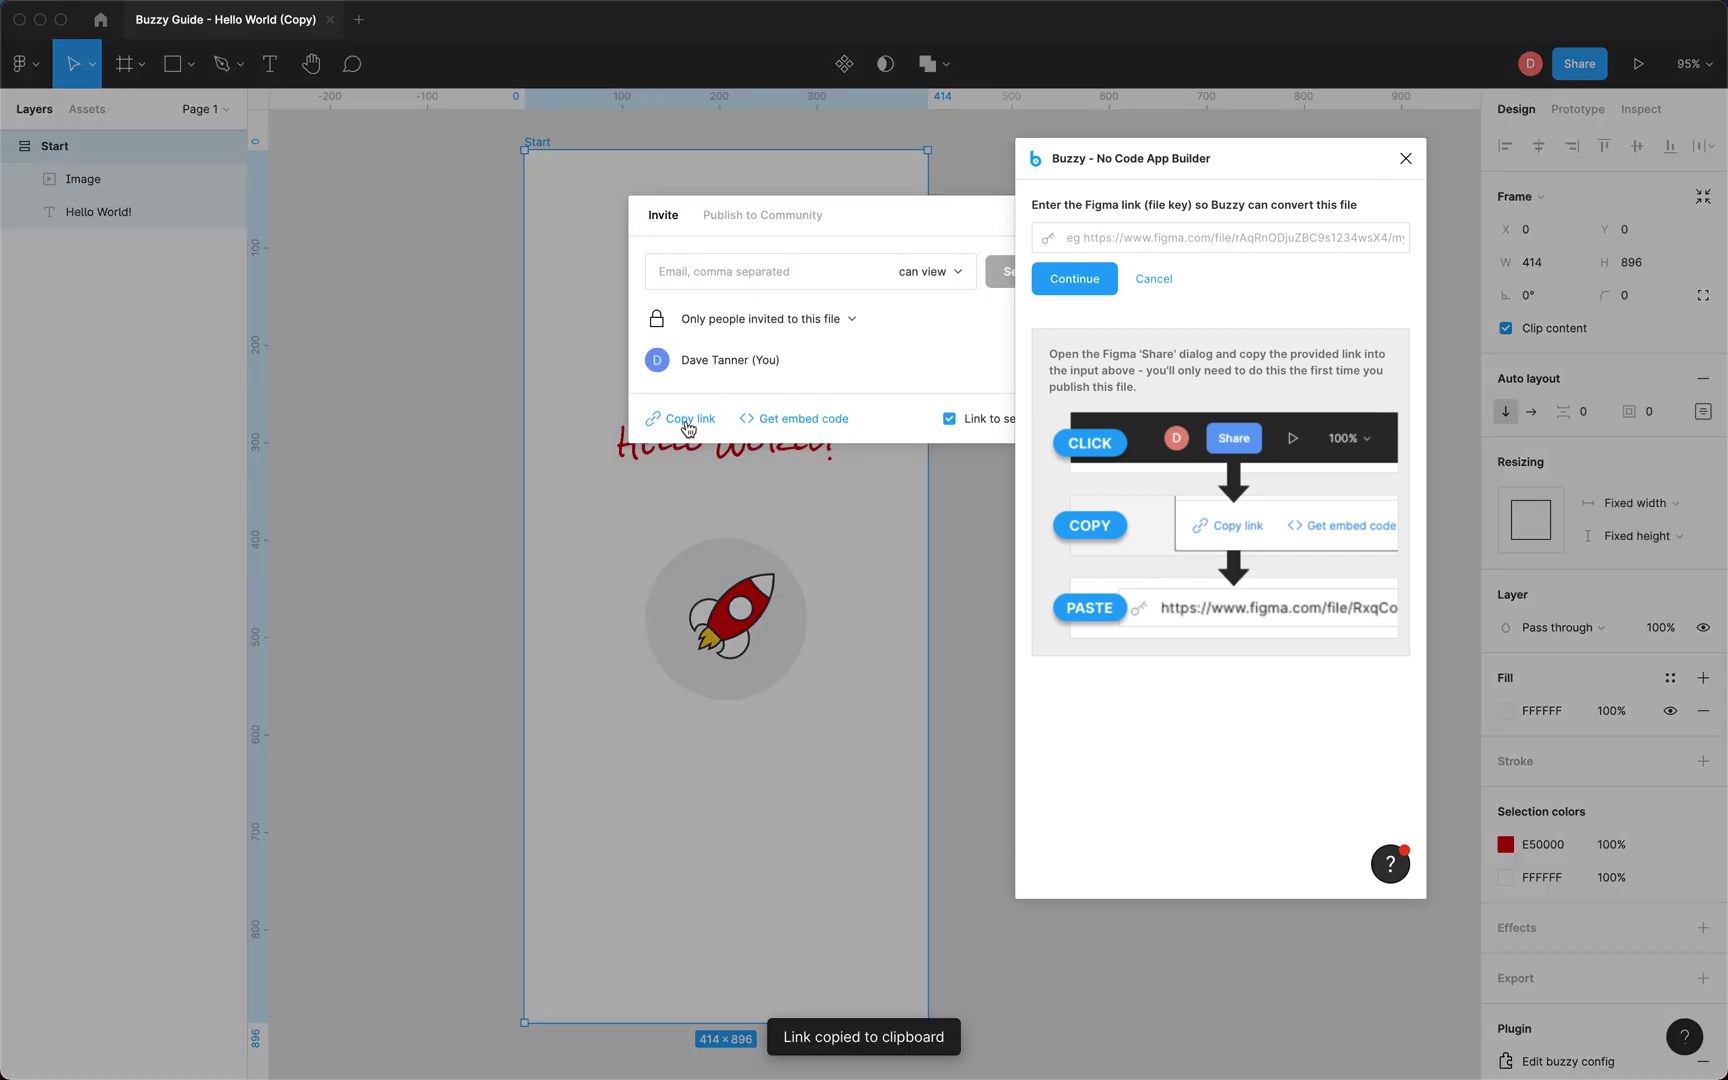
left_click(1104, 240)
key("super+v")
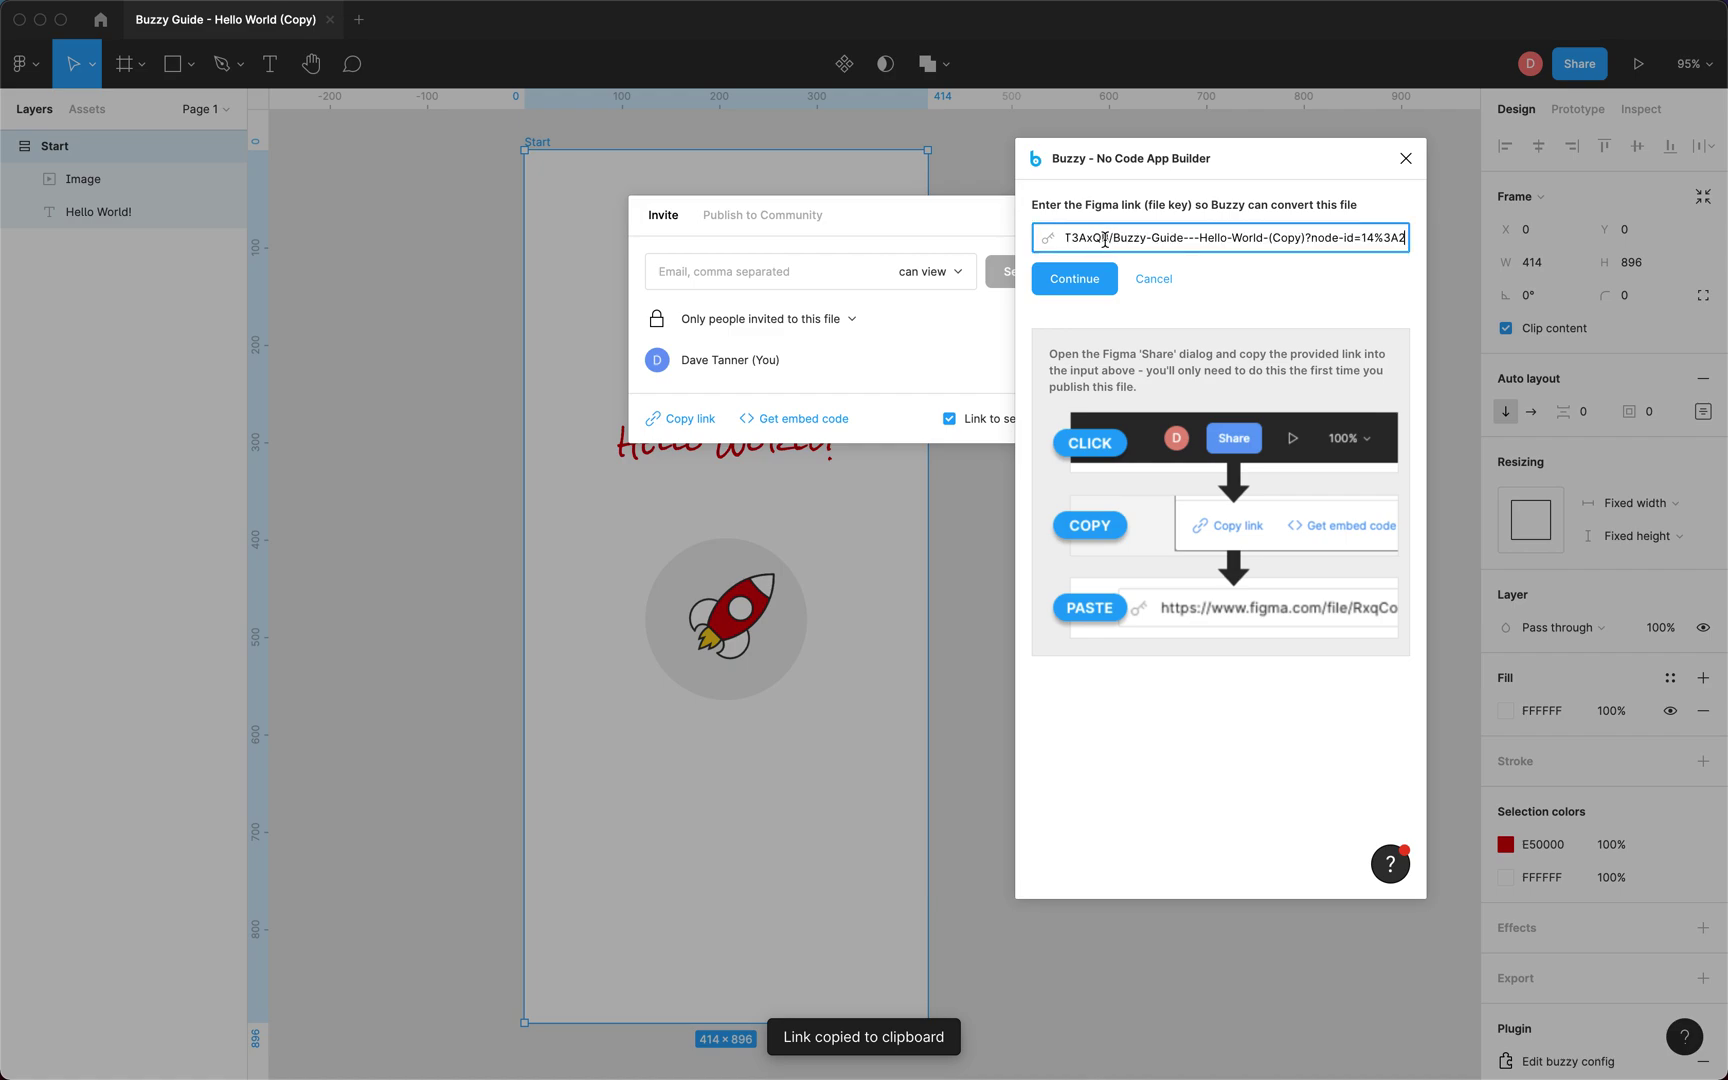
left_click(1064, 285)
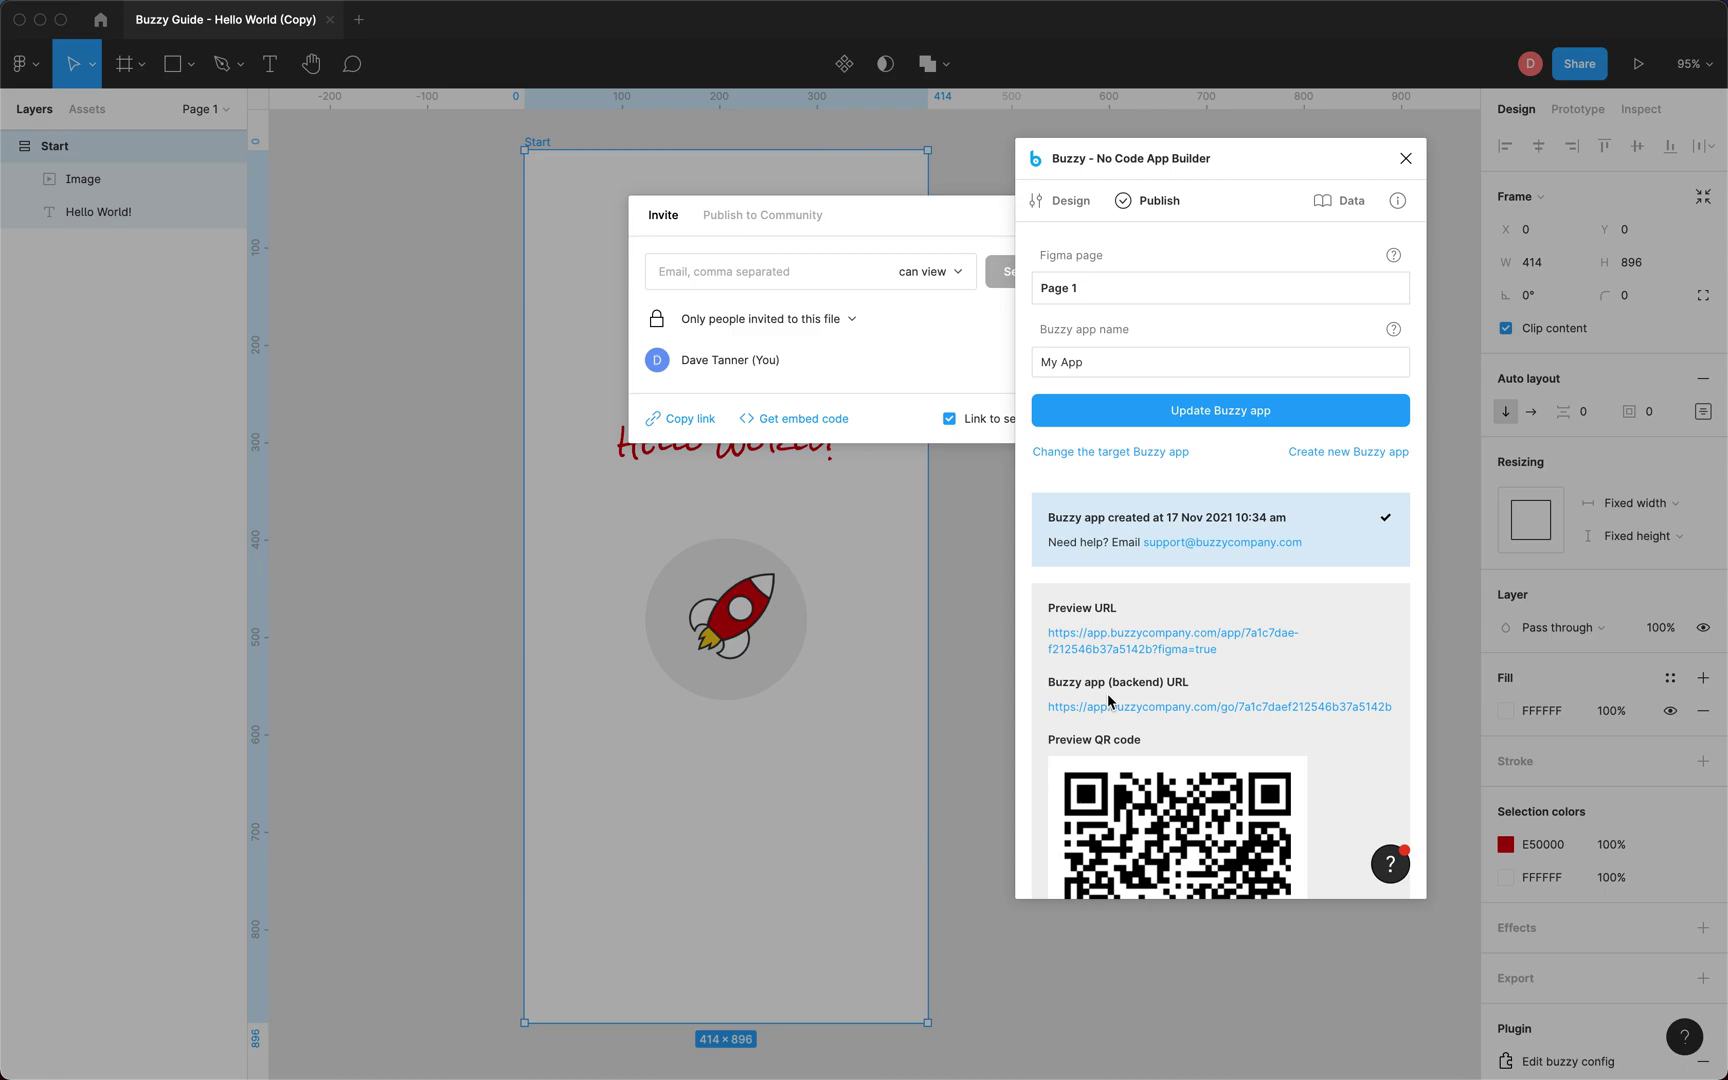
Place the Chrome app preview beside Figma and close Figma's Share dialog.
scroll(1080, 780, "down", 3)
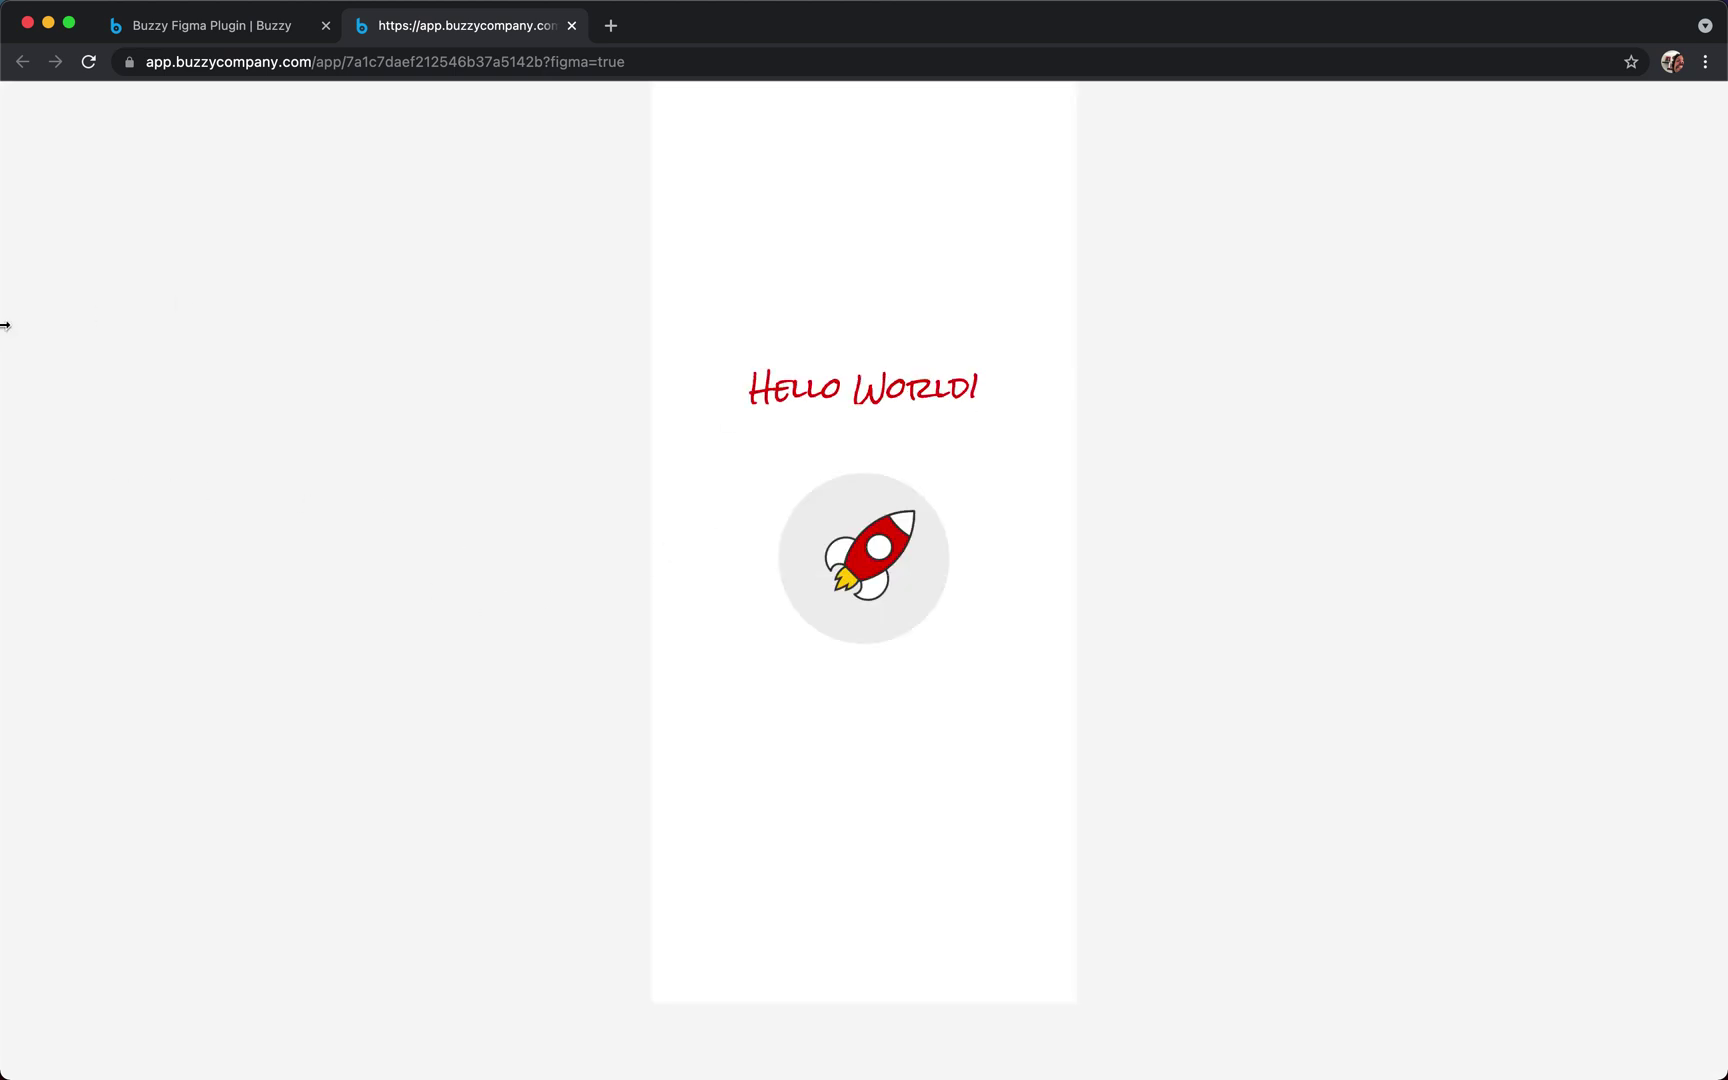
left_click_drag(5, 325, 1024, 326)
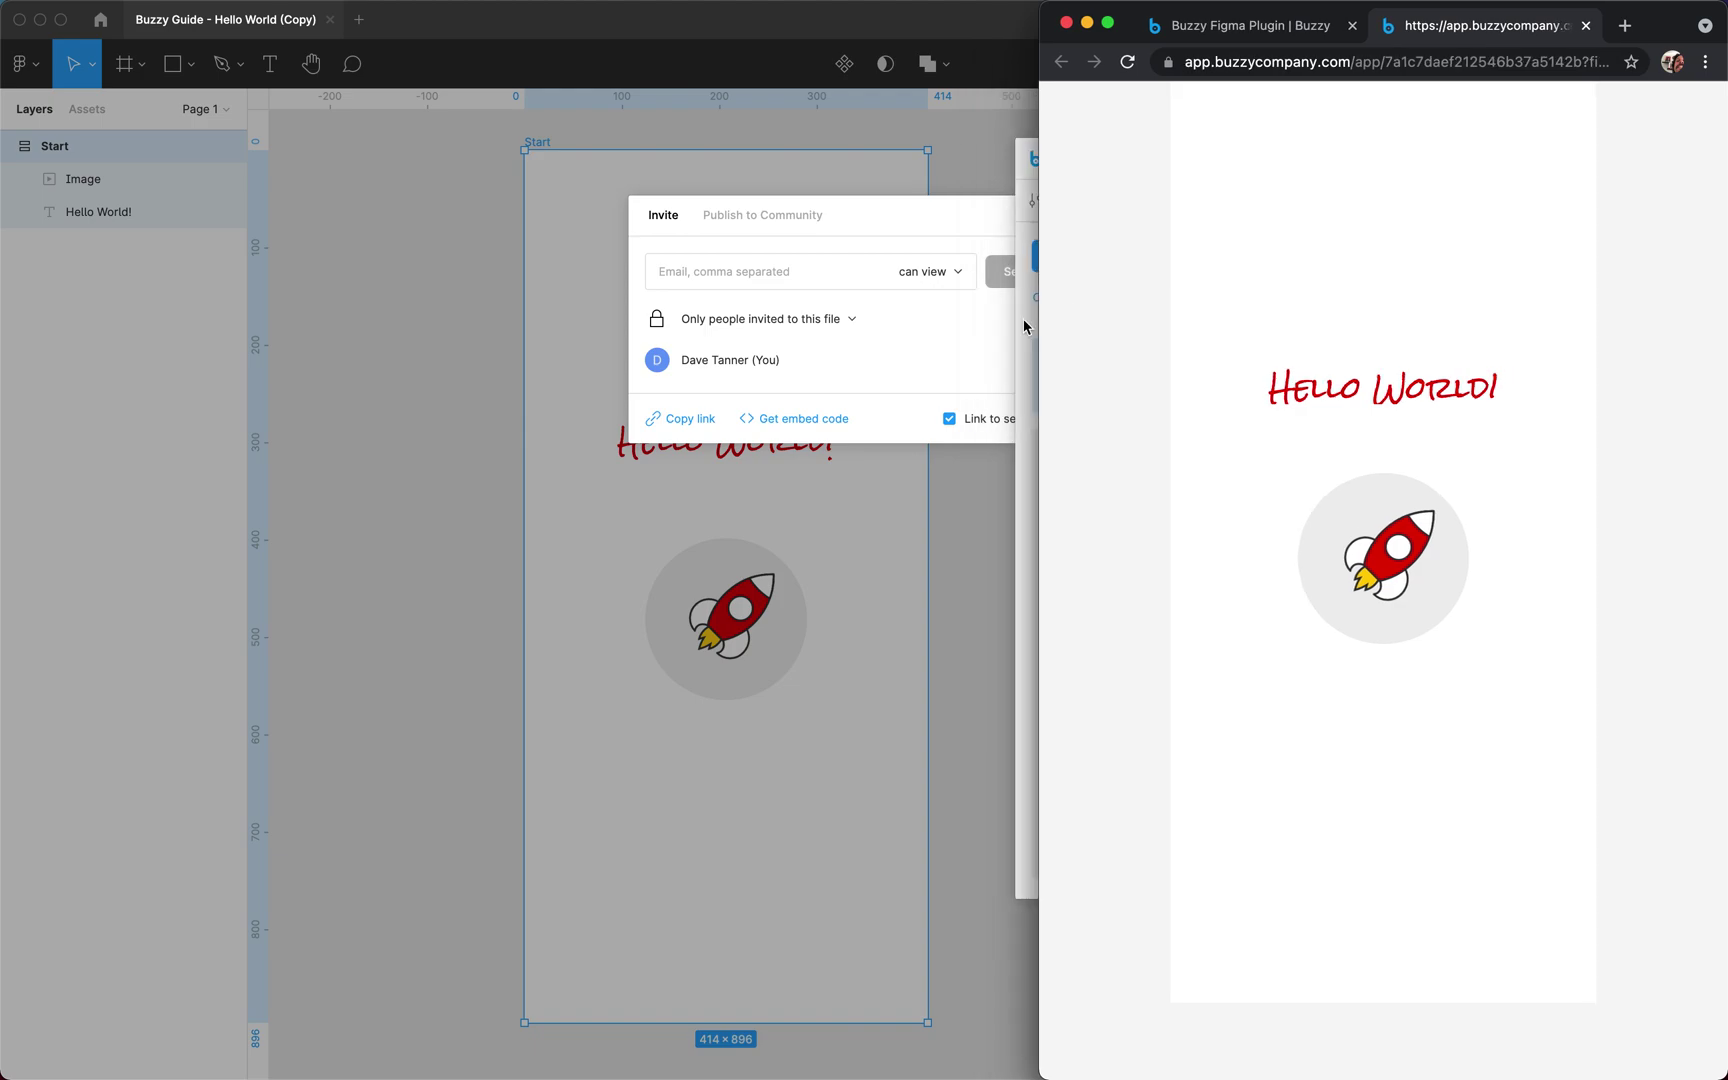
left_click(822, 222)
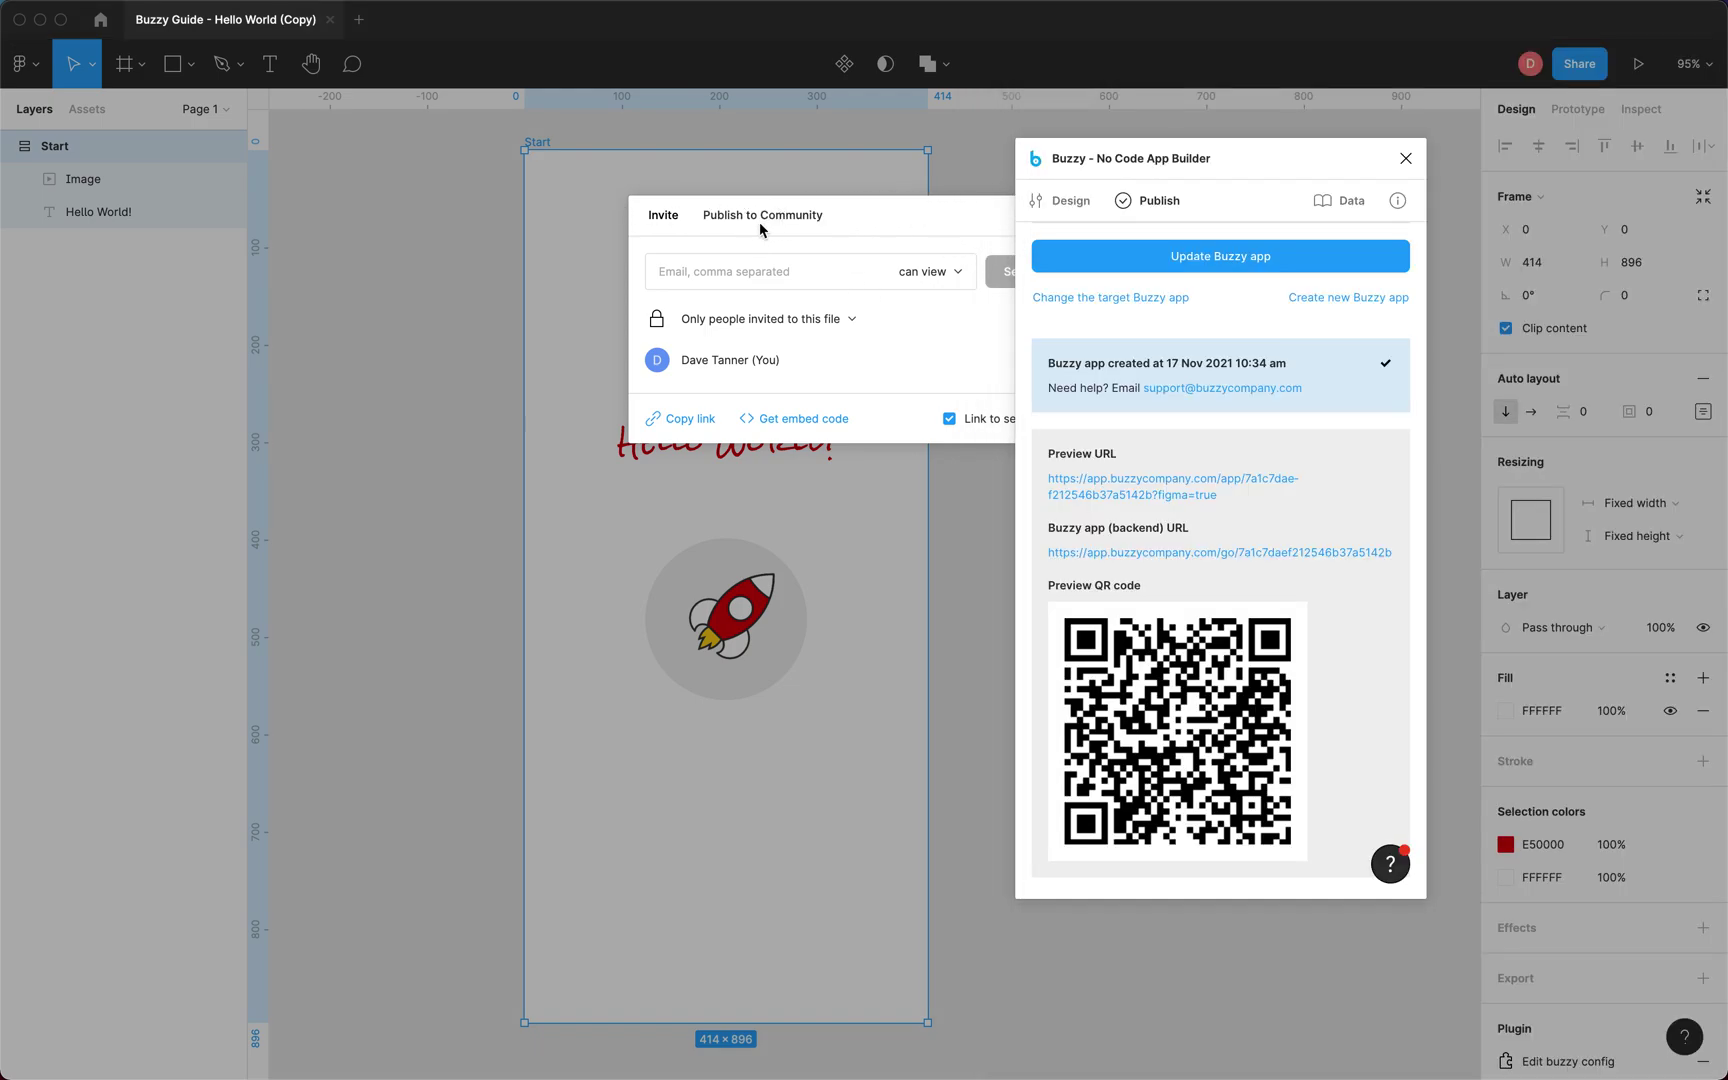
left_click_drag(1311, 150, 1501, 182)
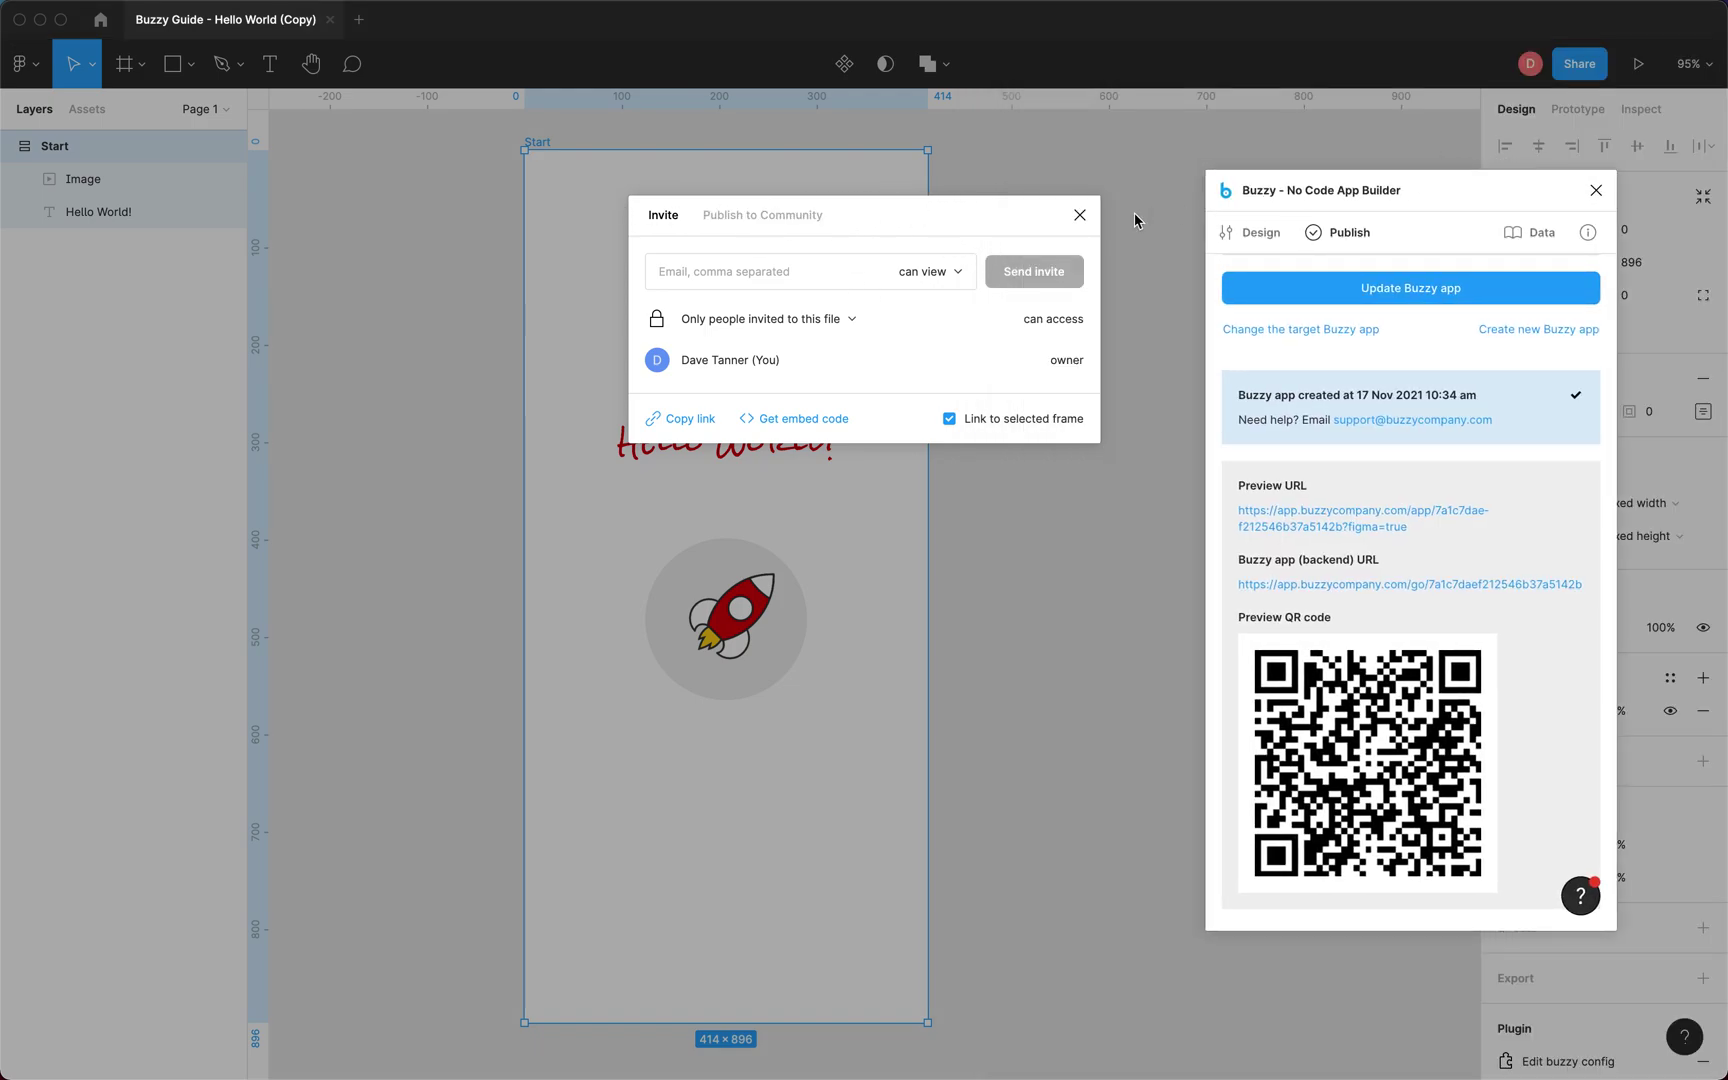
left_click(1080, 215)
key("super+Tab")
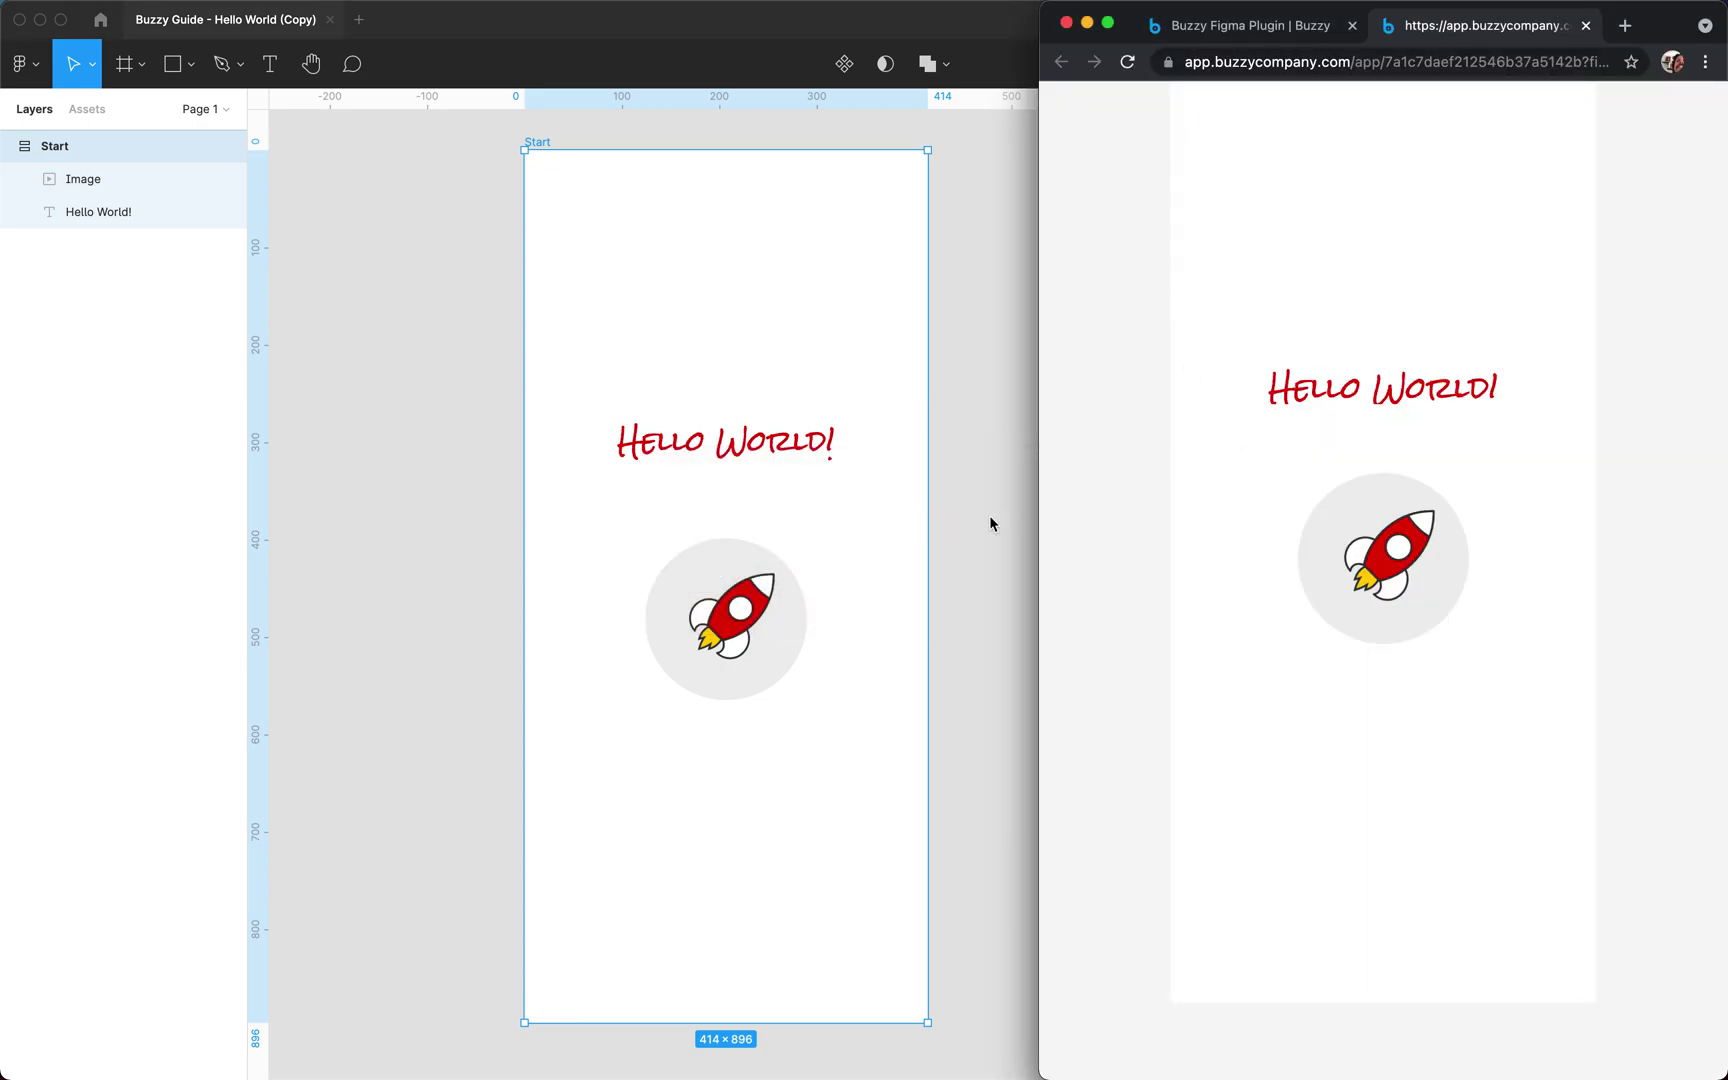
Select the Hello World! text and change its font to Rokkitt.
left_click(952, 432)
left_click(833, 432)
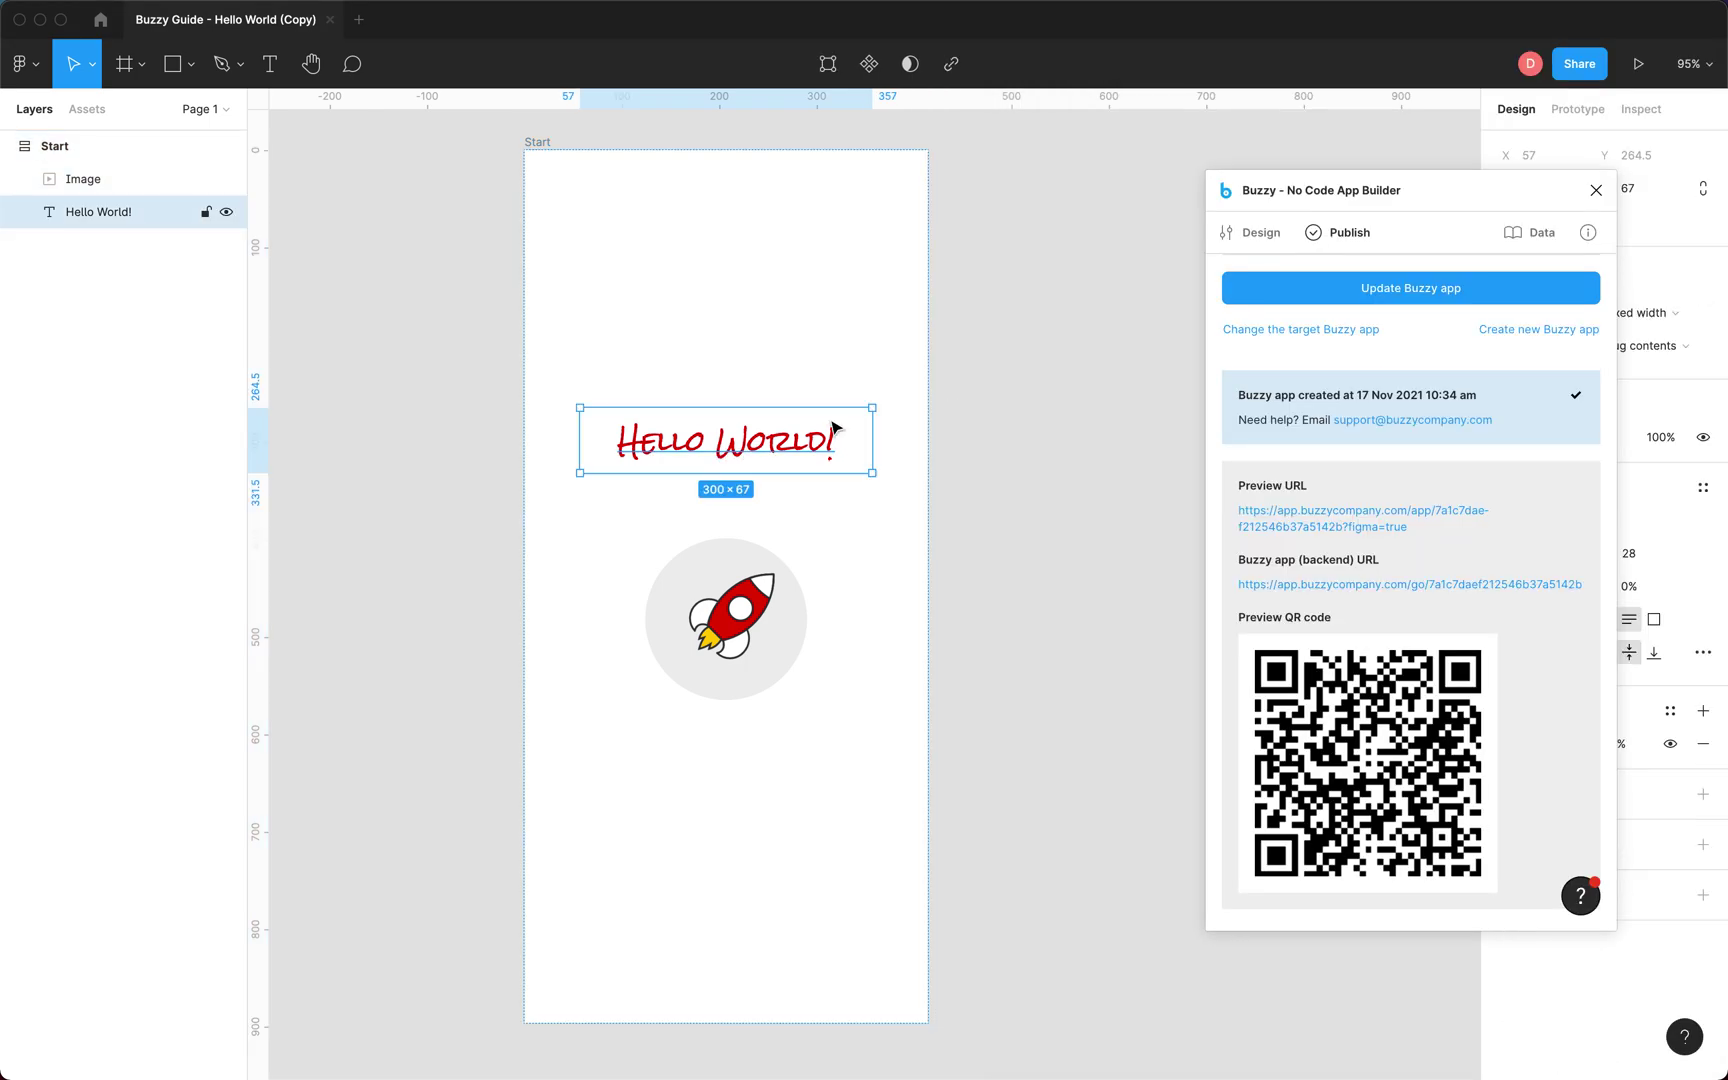
left_click(1272, 231)
left_click_drag(1500, 191, 1326, 151)
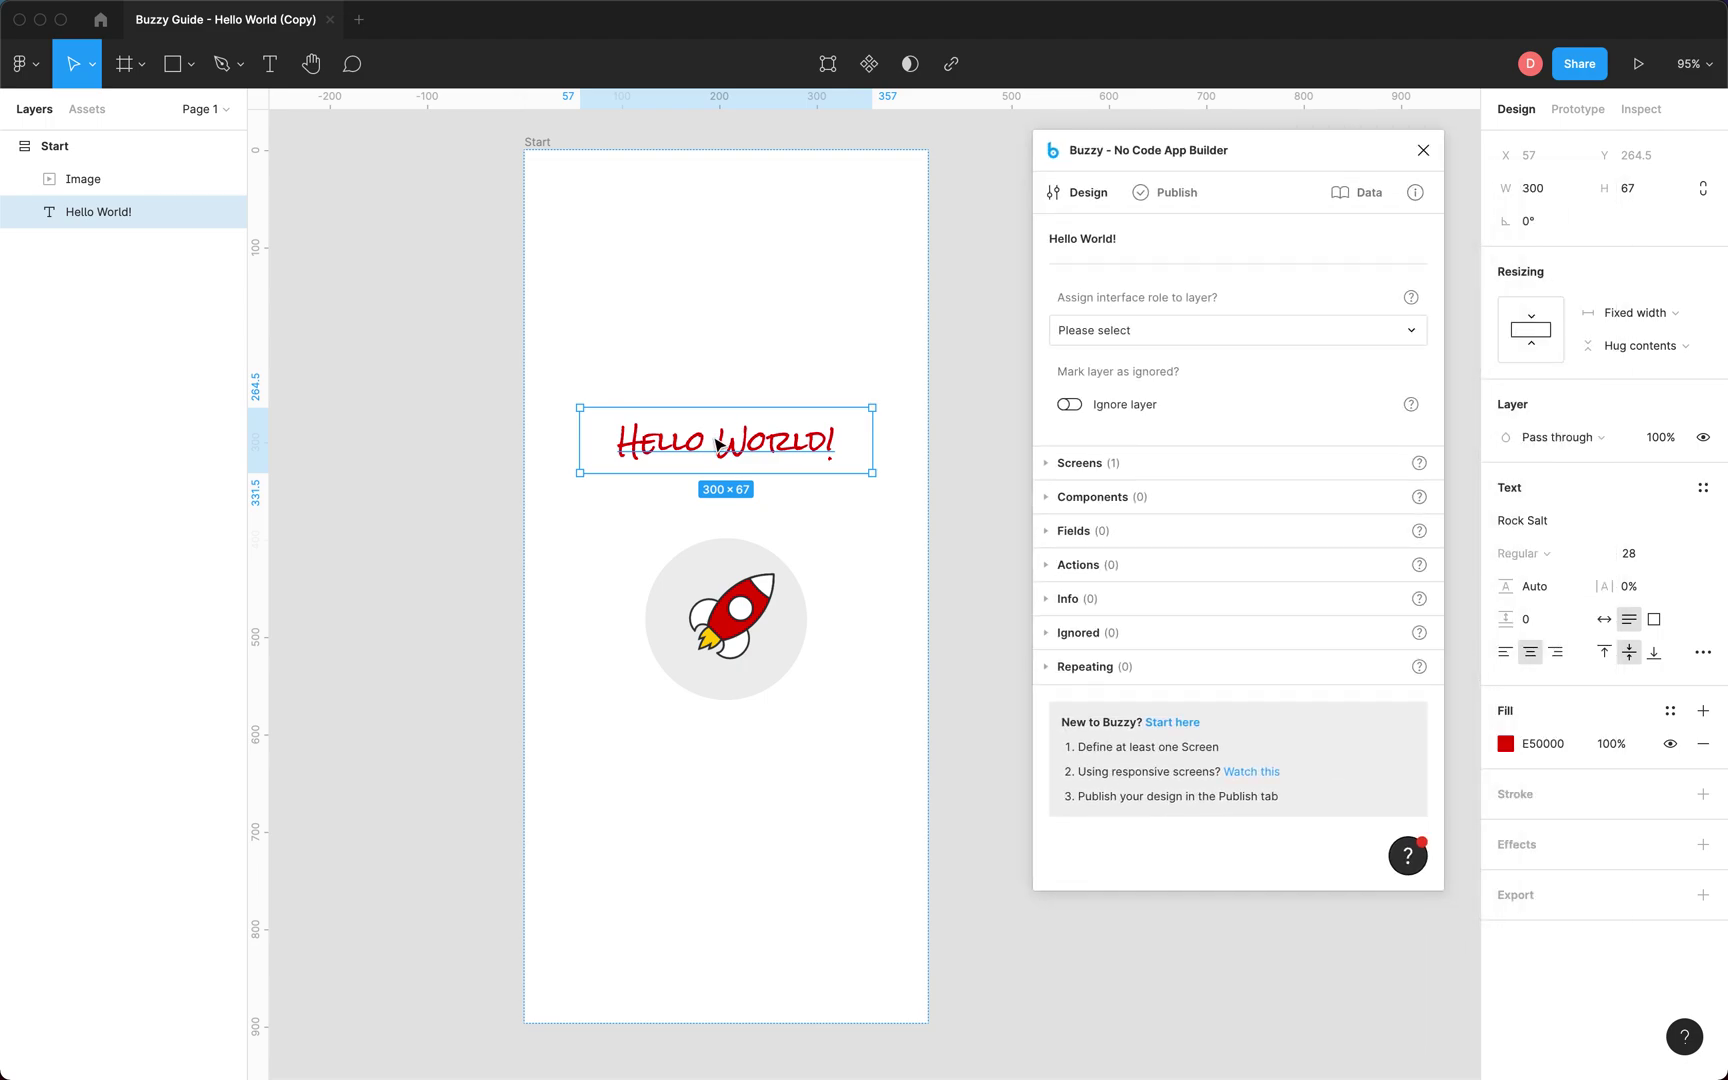
left_click(1537, 521)
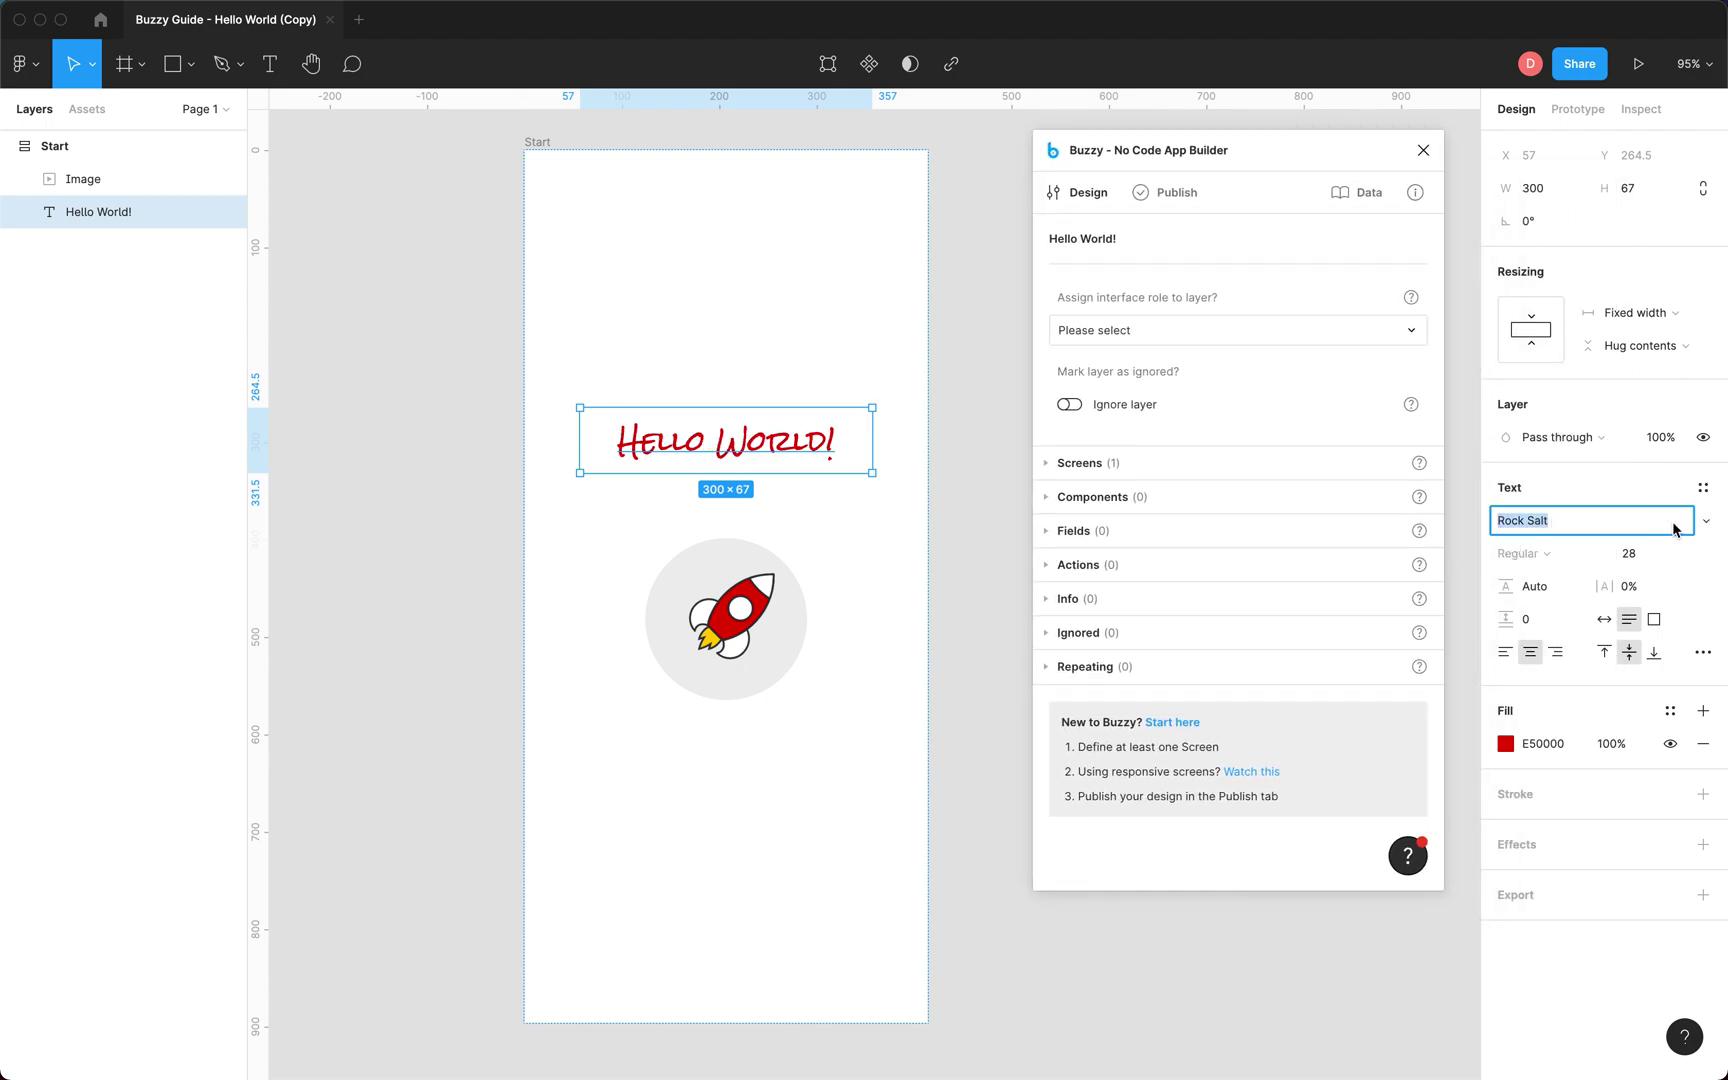
left_click(1706, 524)
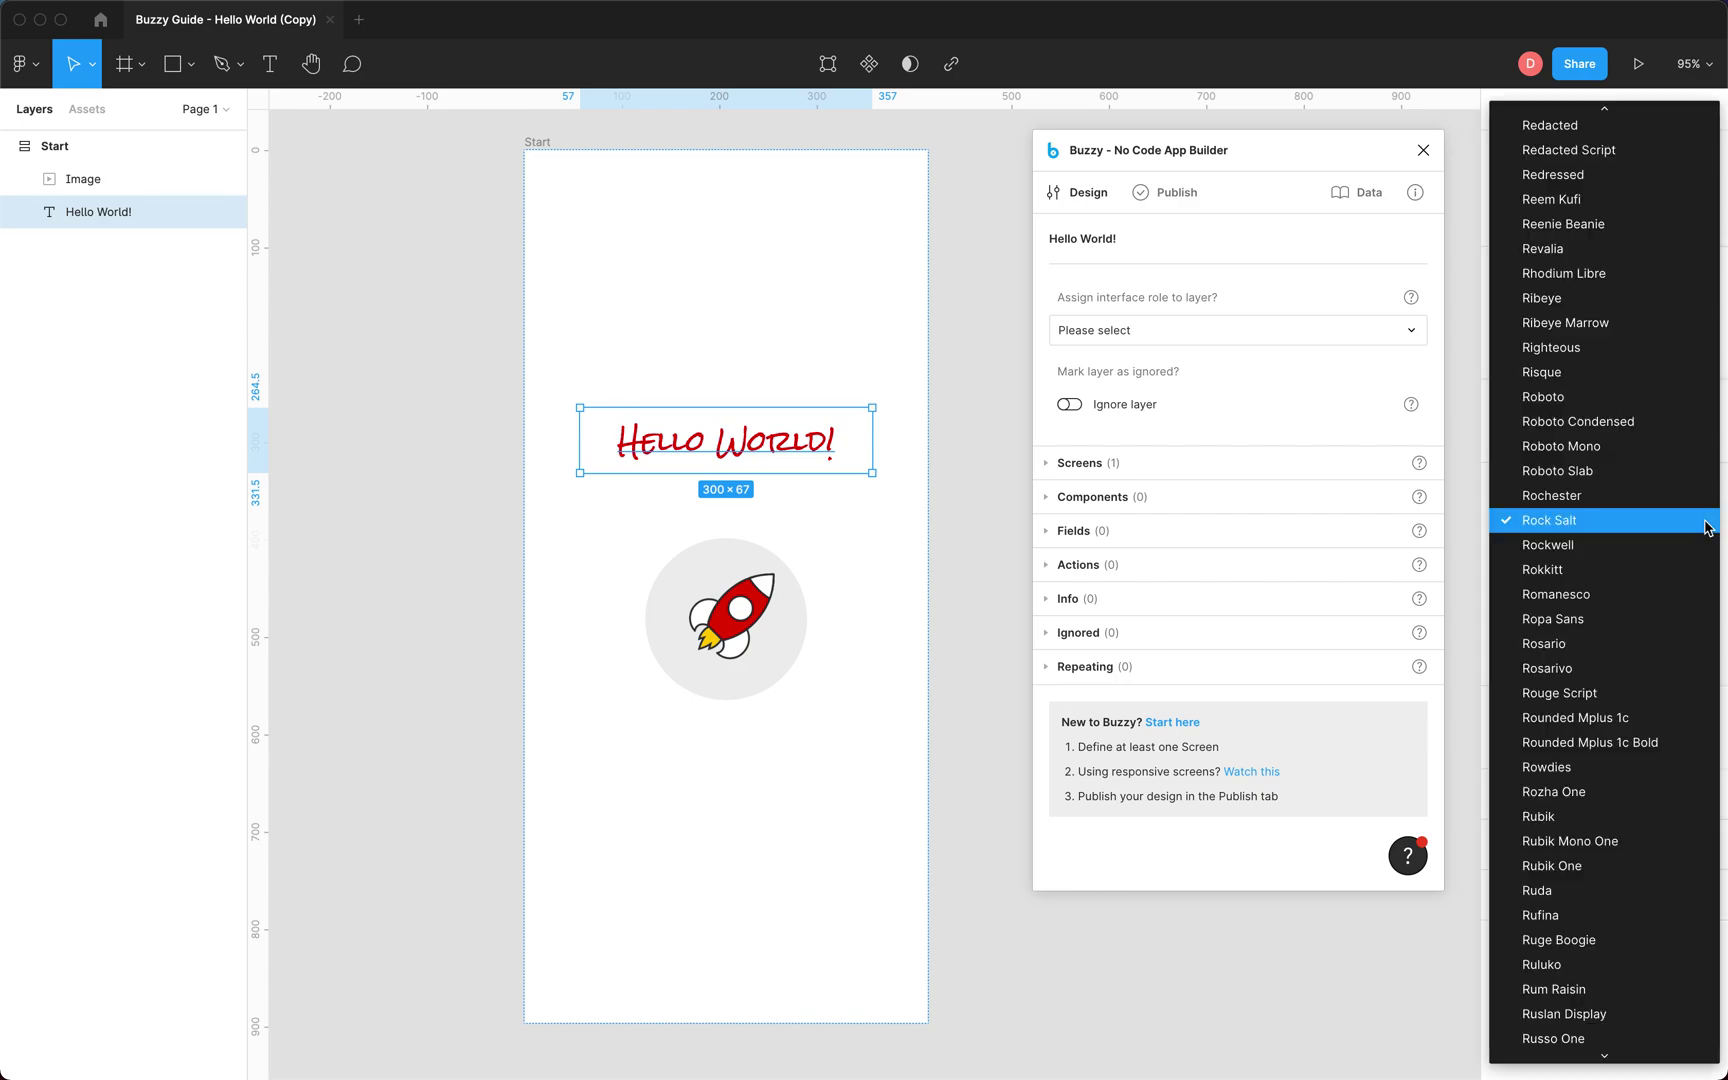
left_click(1517, 570)
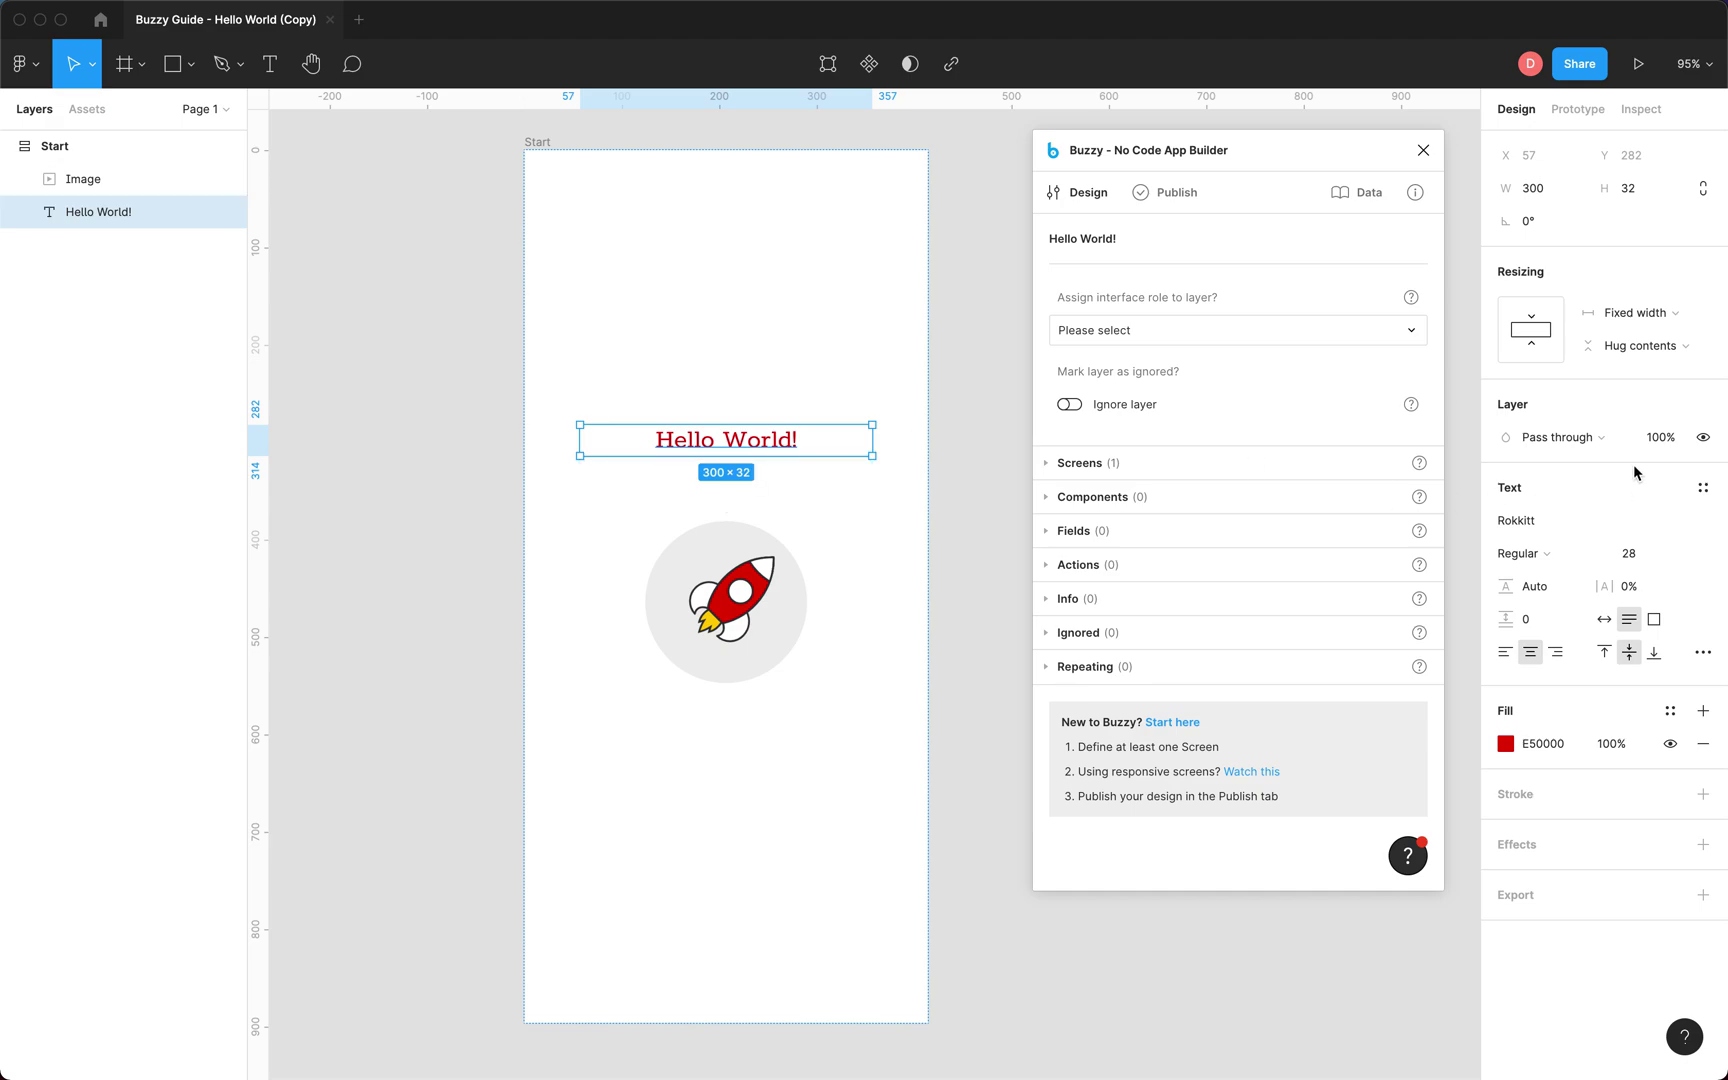
Set the heading weight to Black and its fill colour to grey 686868.
left_click(1530, 555)
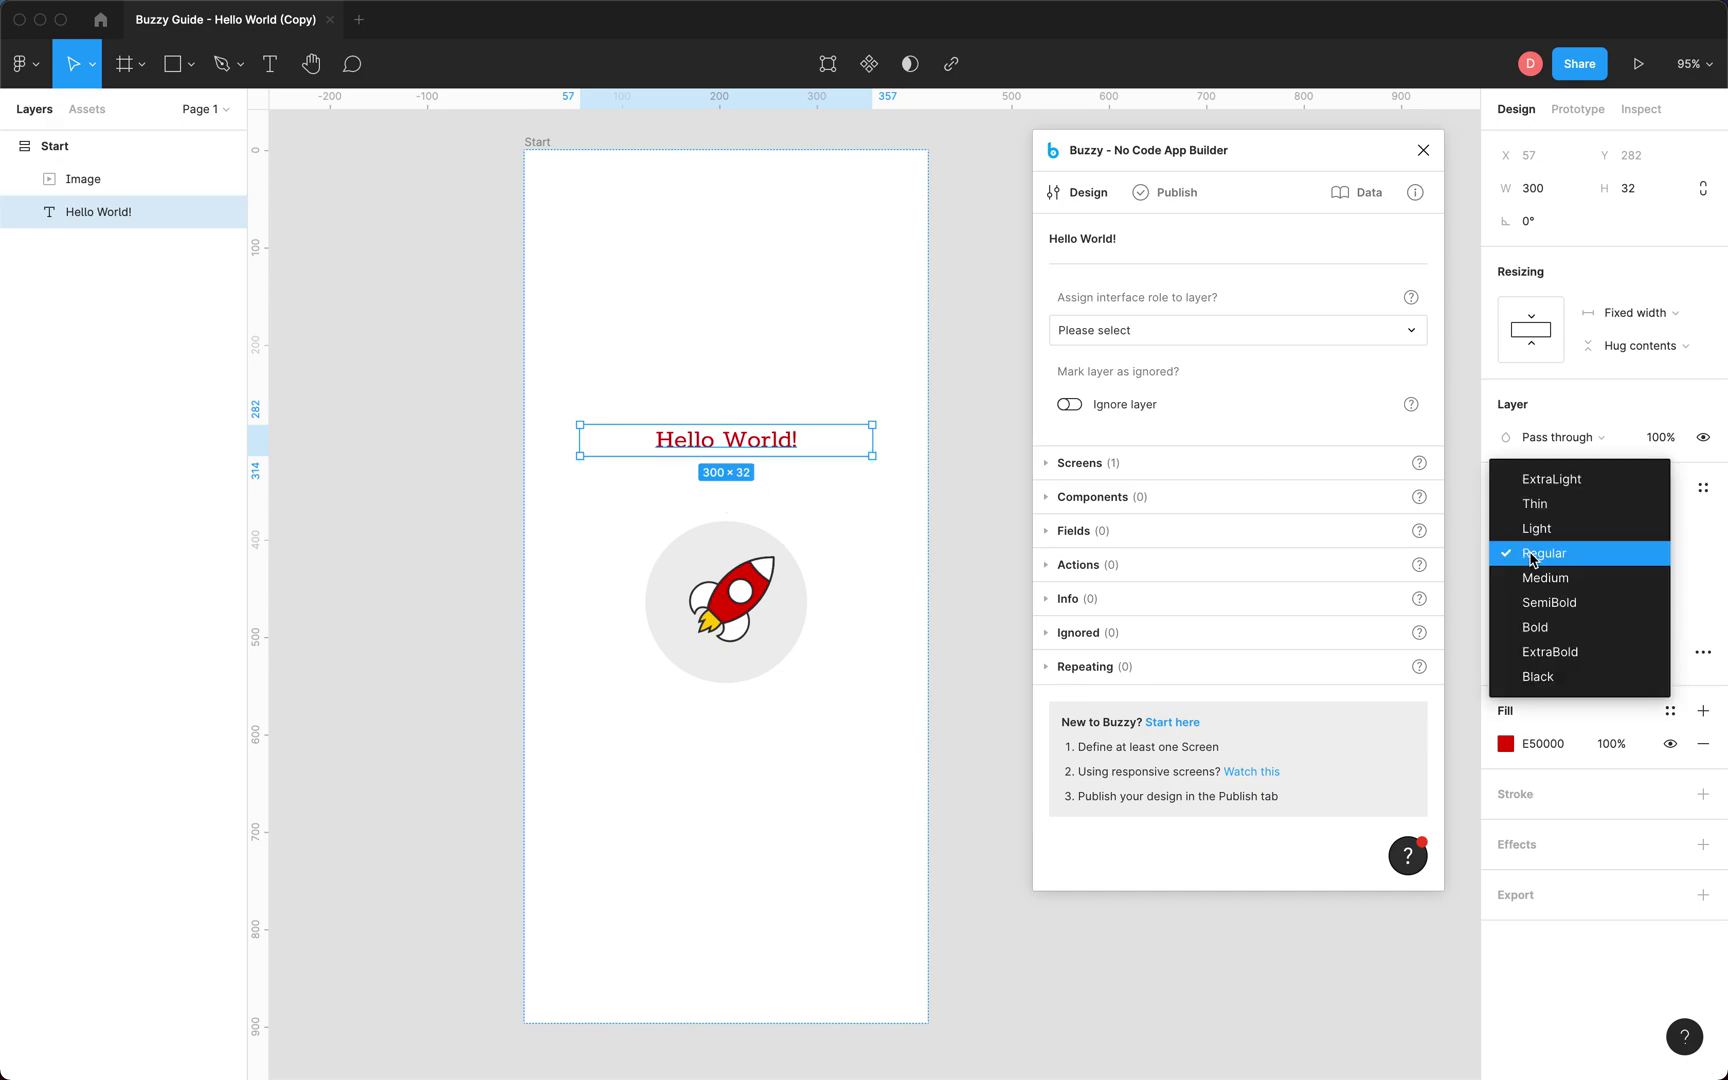
left_click(1547, 676)
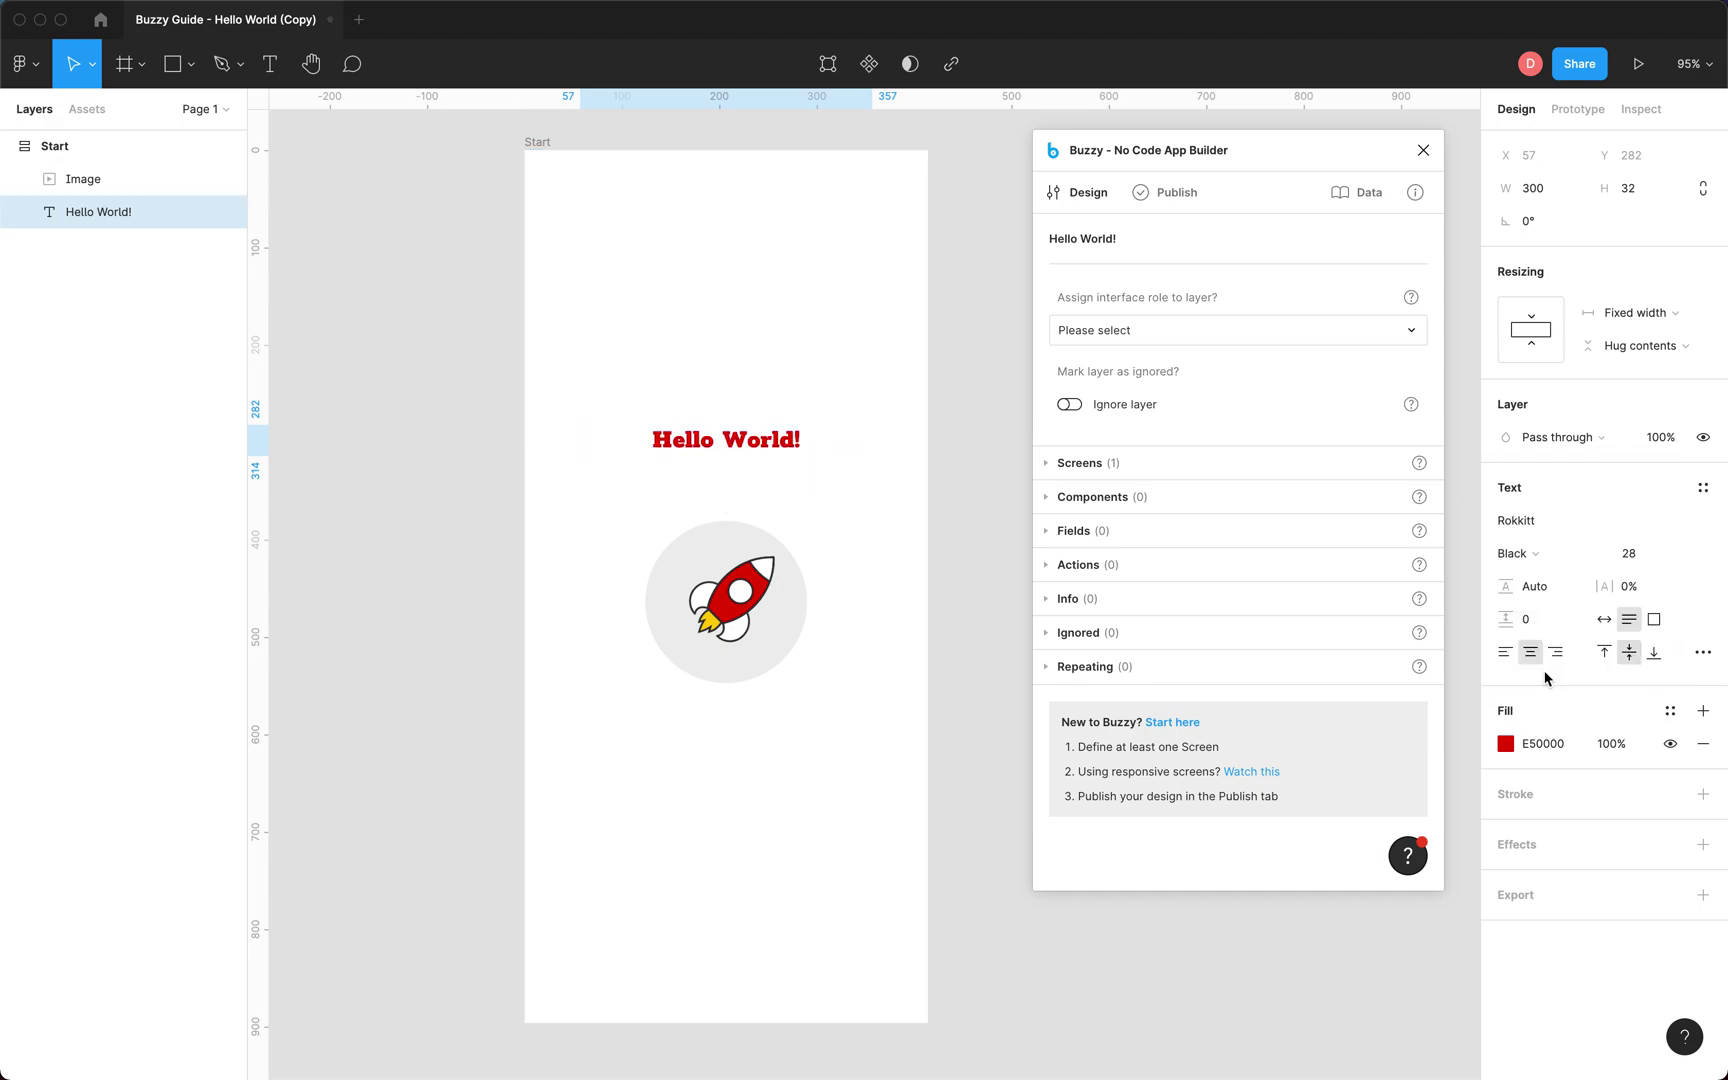
left_click(1523, 745)
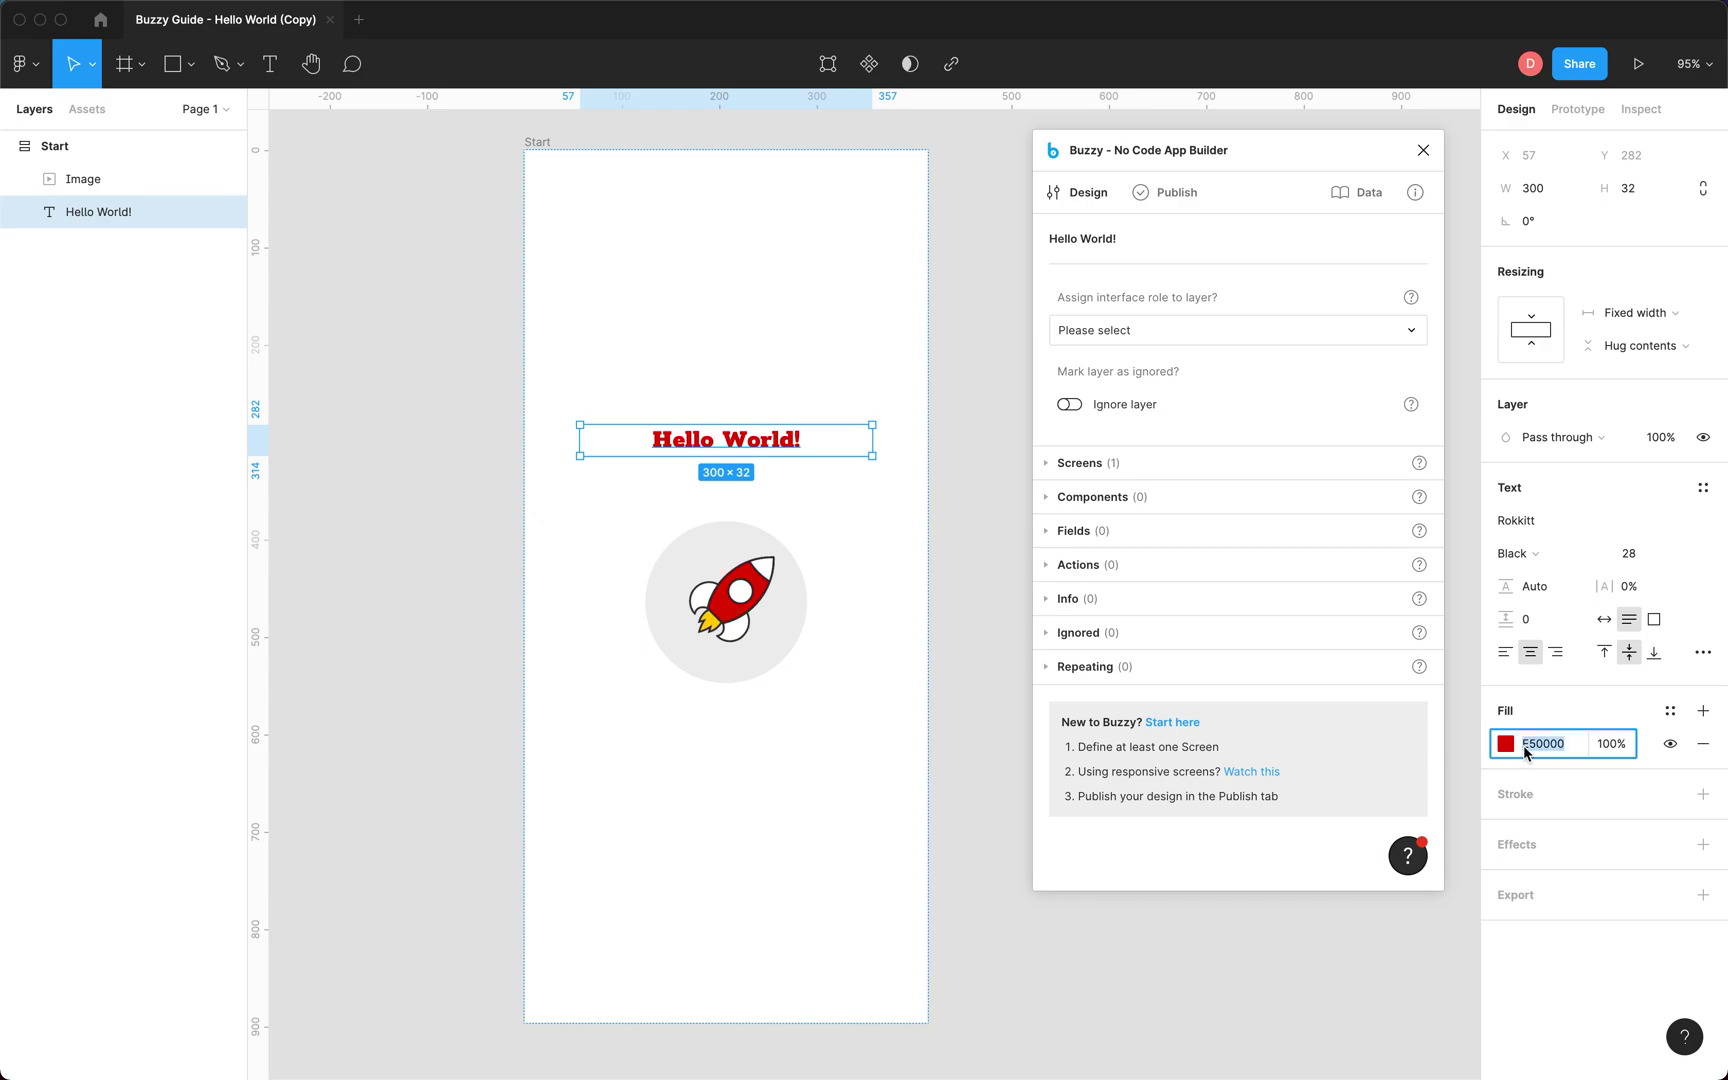
type("686868")
key("Return")
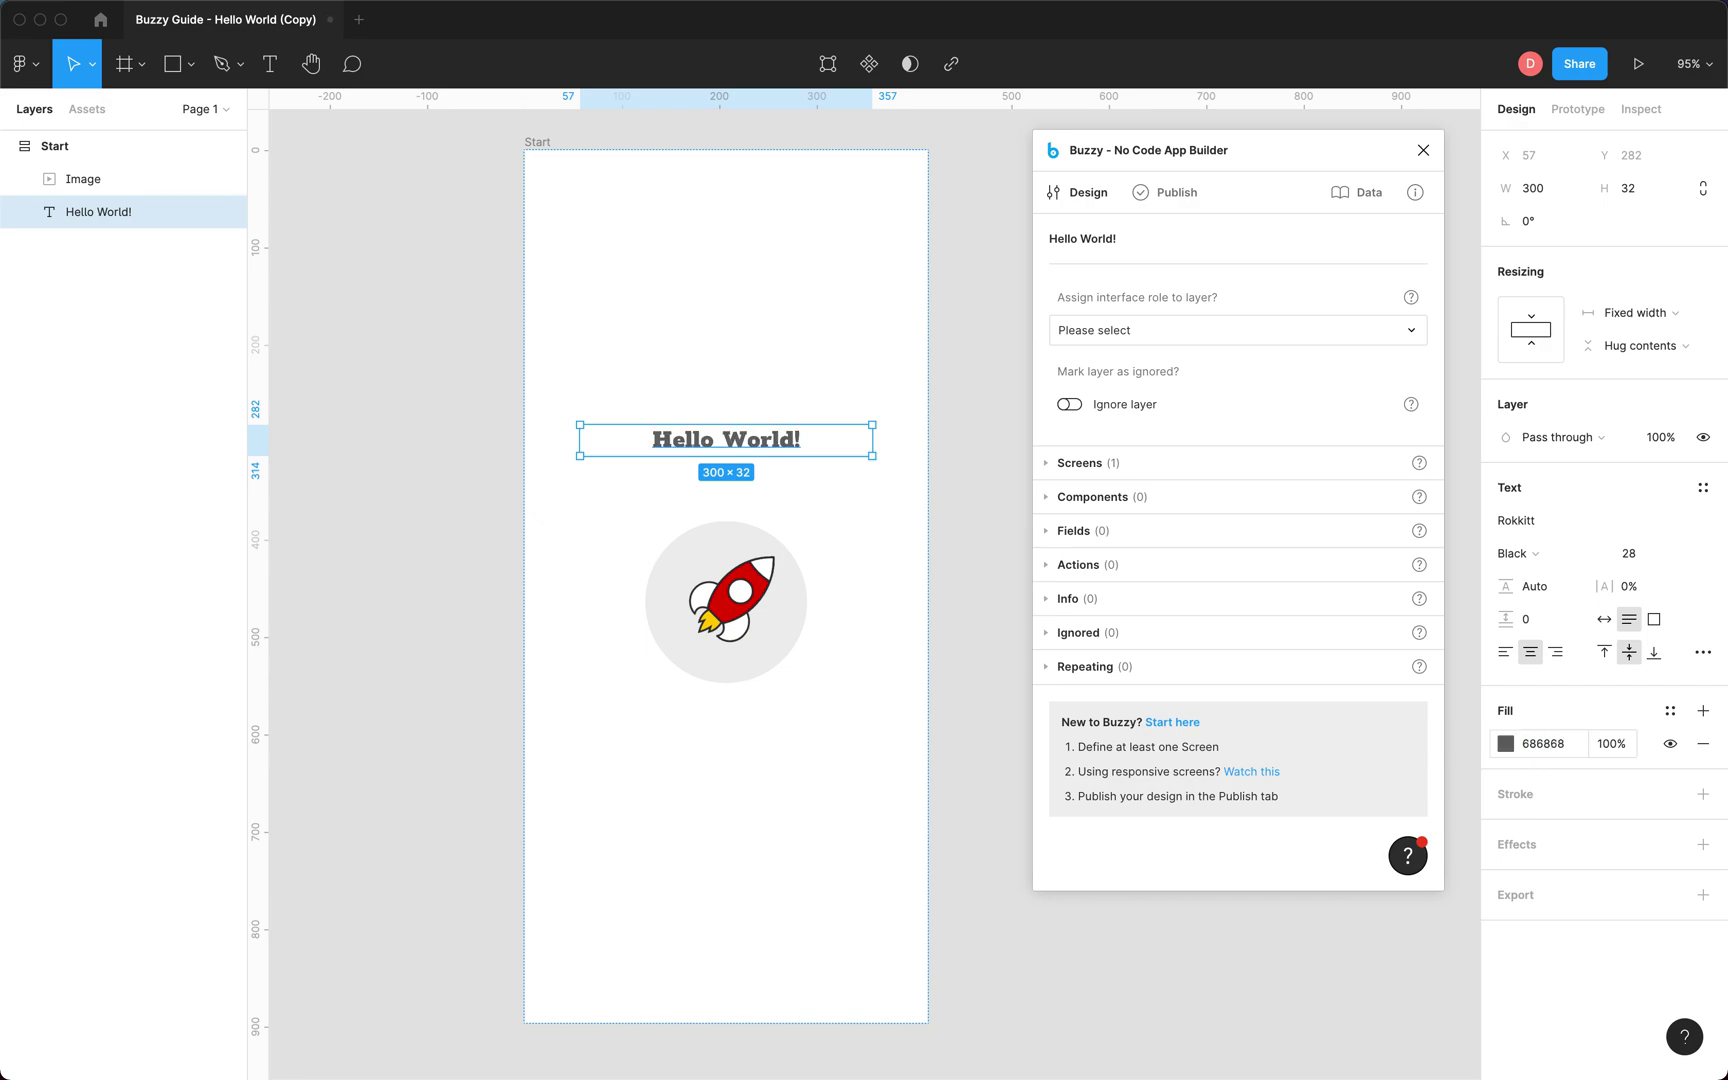
Republish the Buzzy app 'My App' from the plugin's Publish settings with the restyled heading.
left_click(1020, 440)
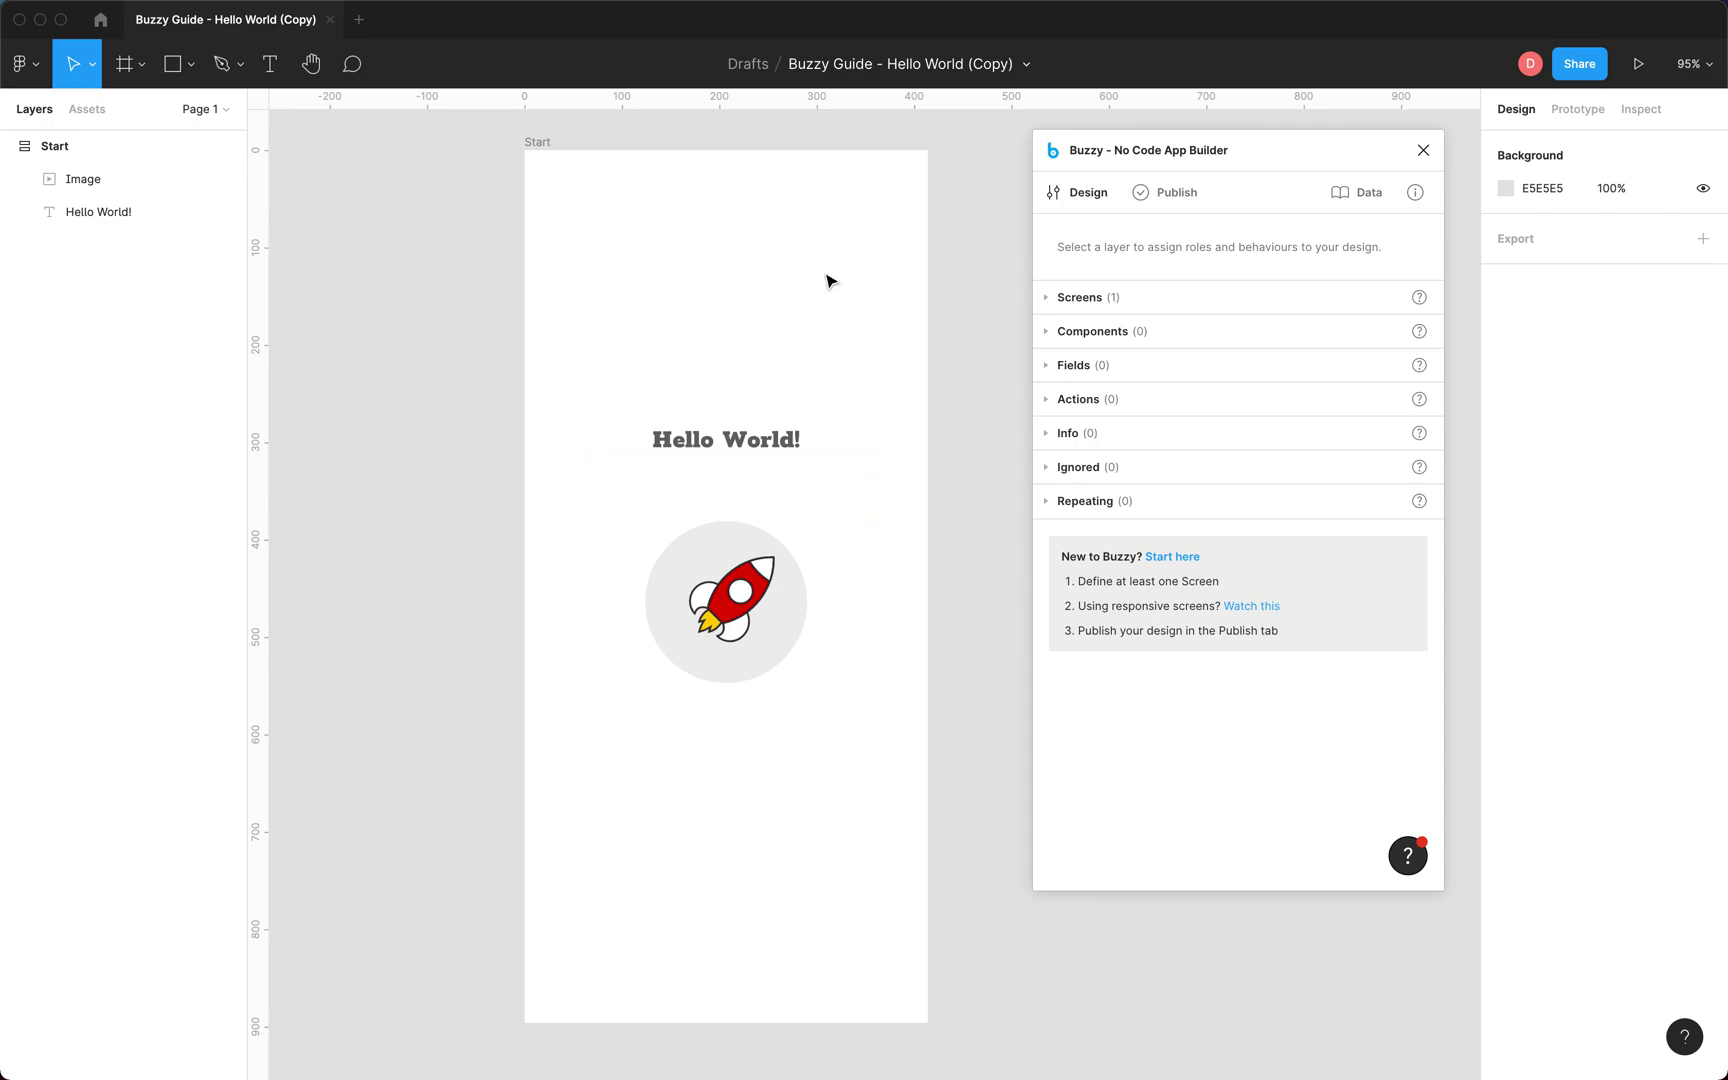
left_click(1178, 194)
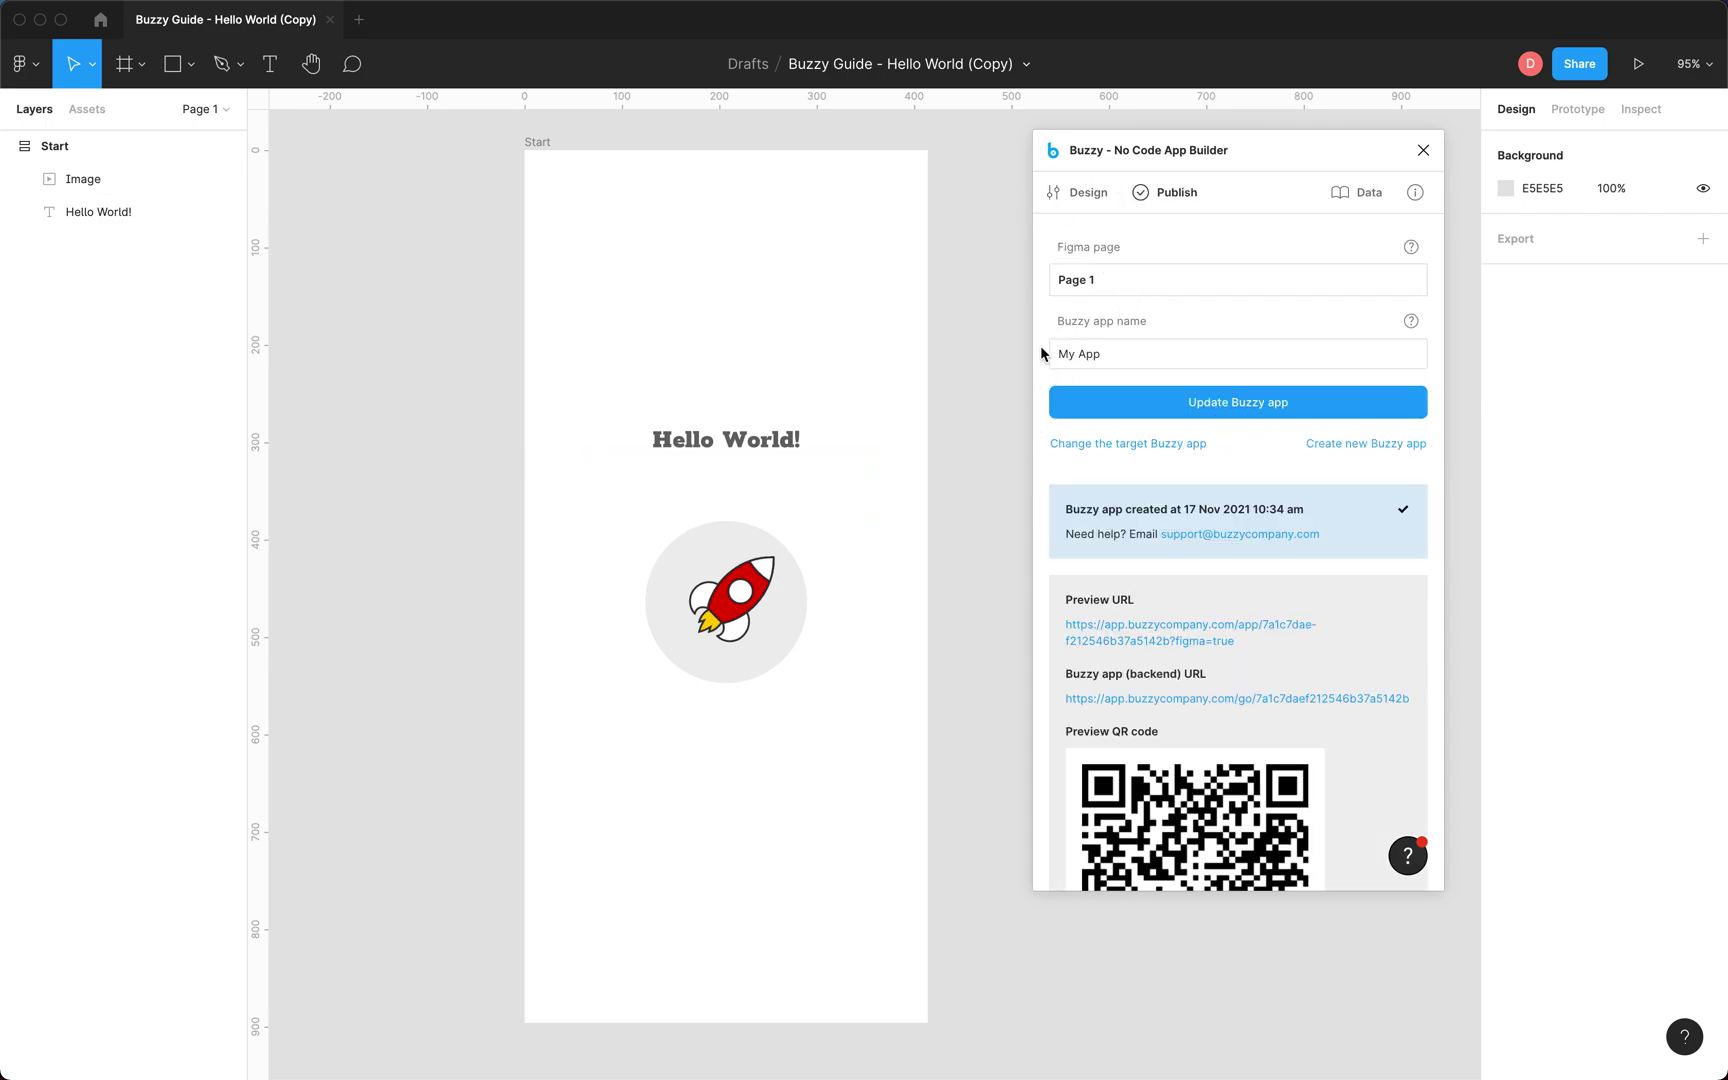
left_click(1221, 403)
Bring the Chrome preview over the design to view the grey Rokkitt 'Hello World!' heading.
key("super+Tab")
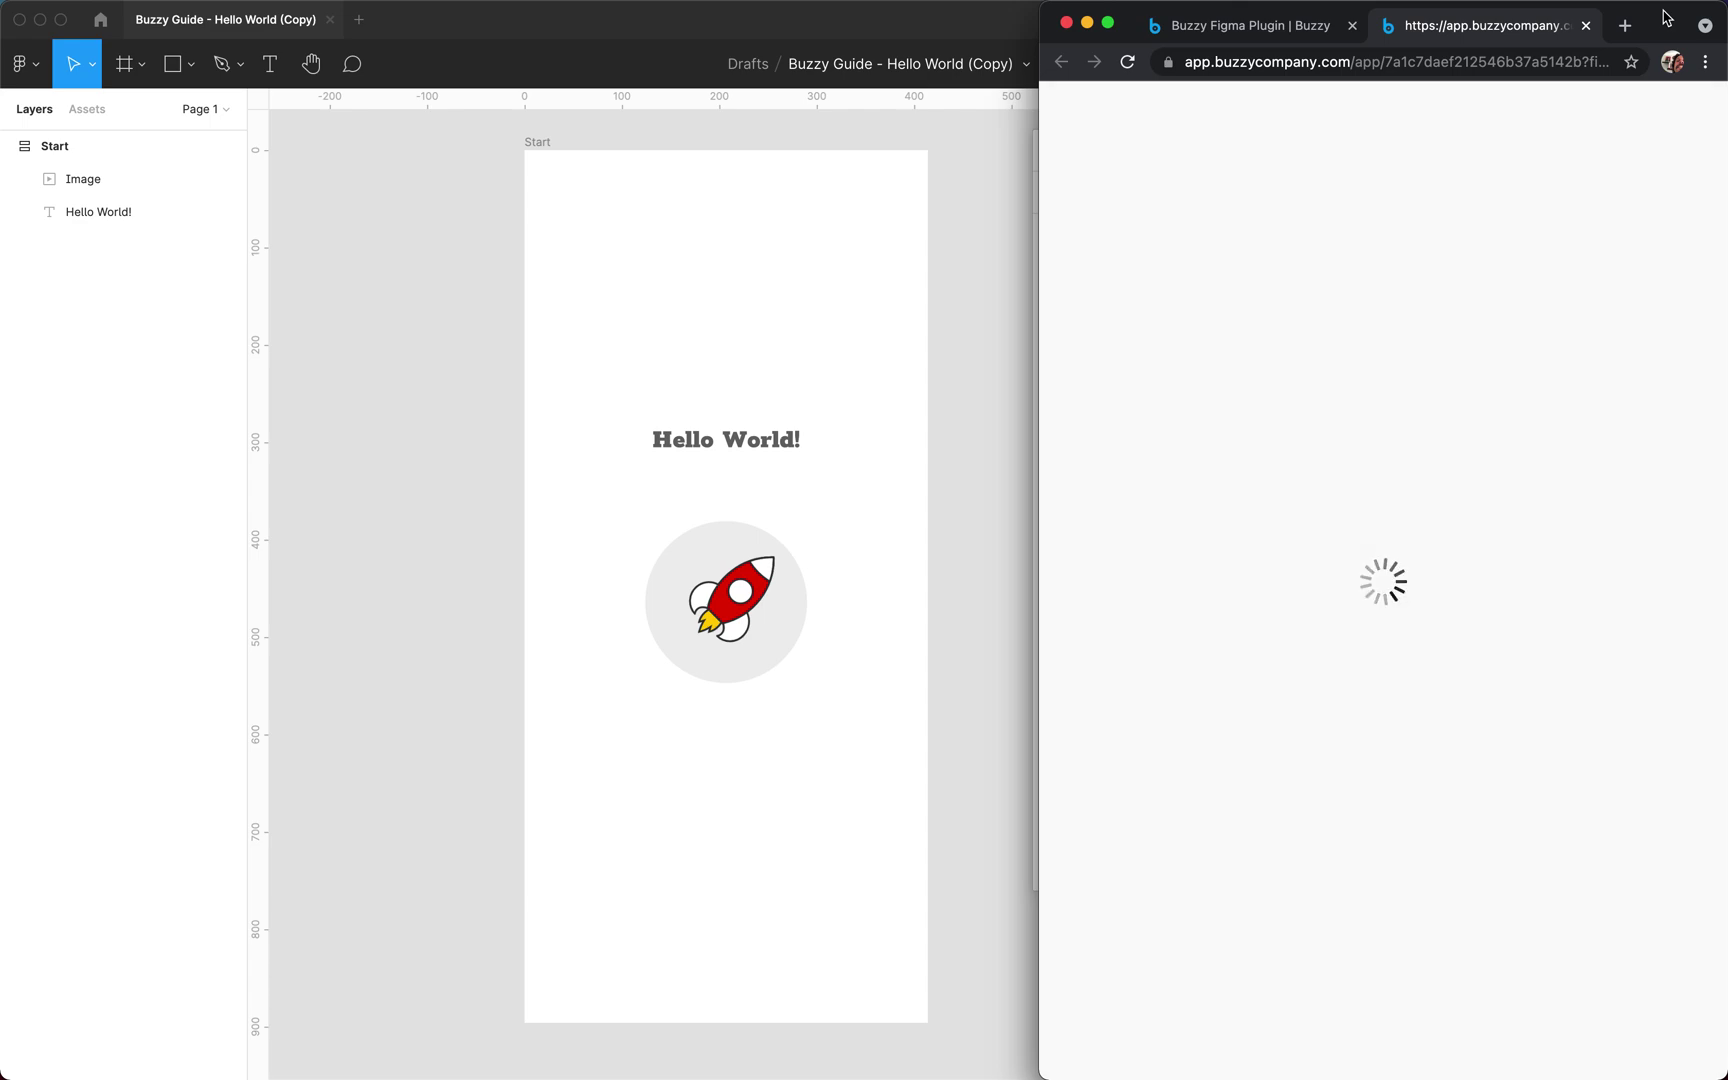
left_click(1664, 17)
left_click_drag(1664, 17, 1553, 30)
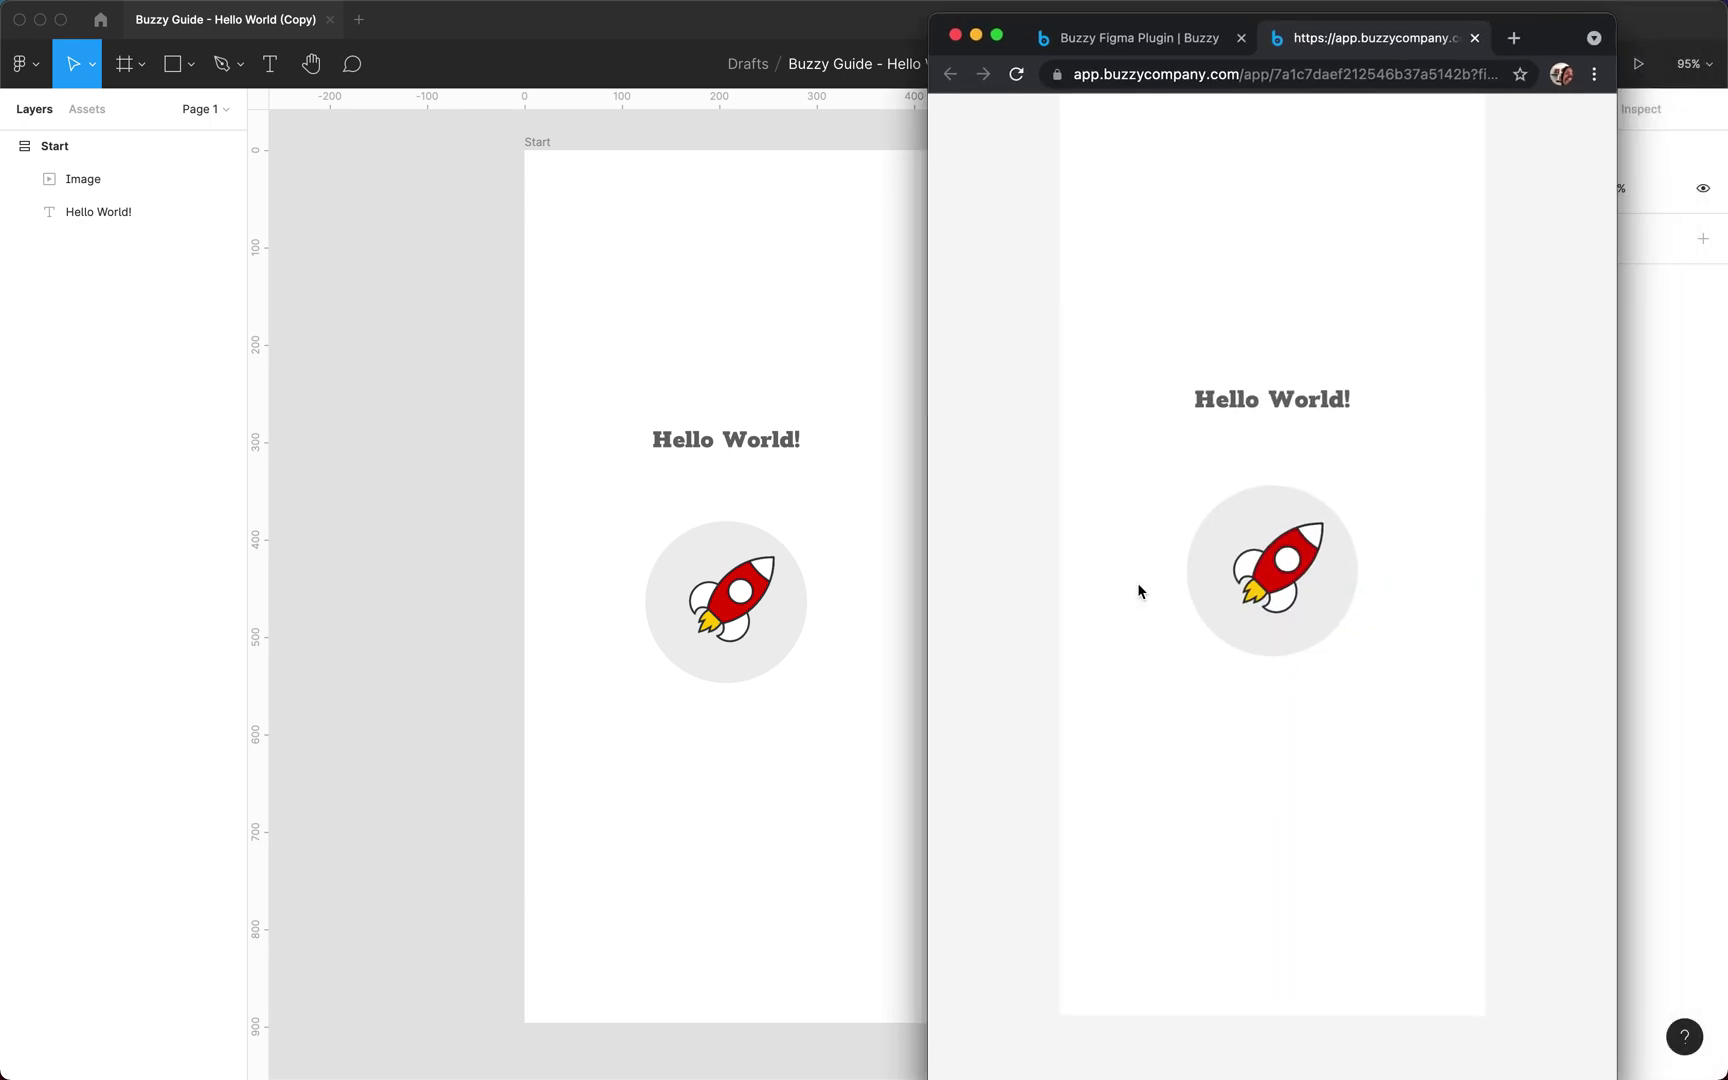